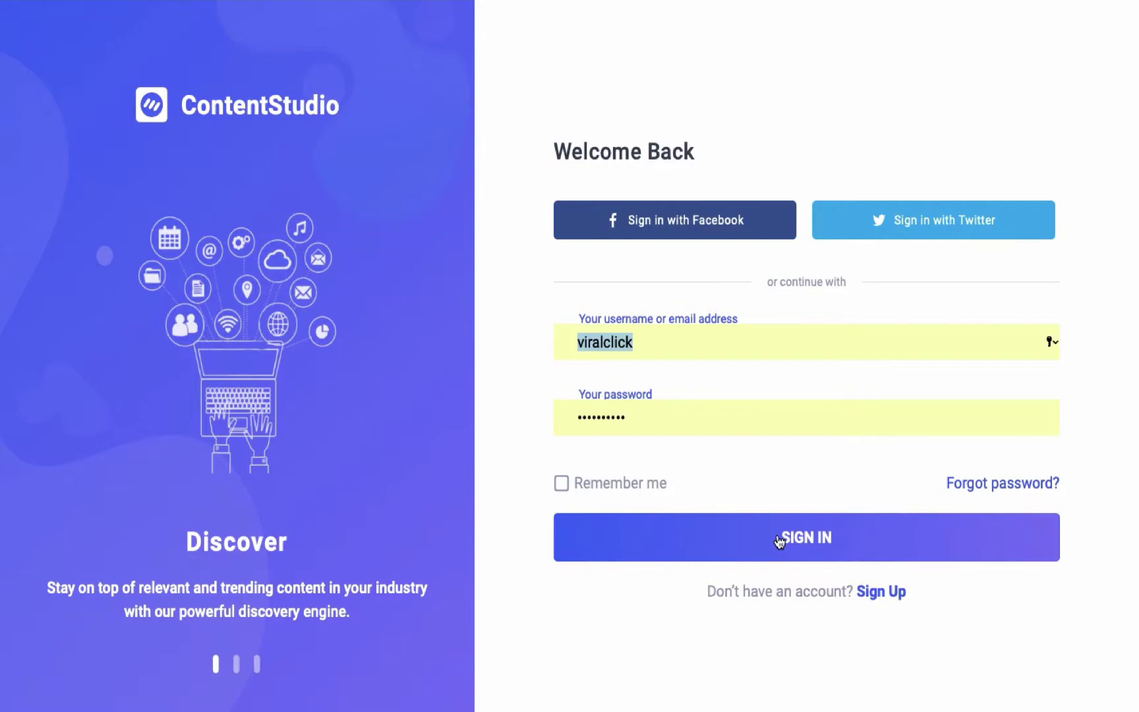
- Sign in to ContentStudio with the saved credentials to reach the Discover dashboard
left_click(700, 541)
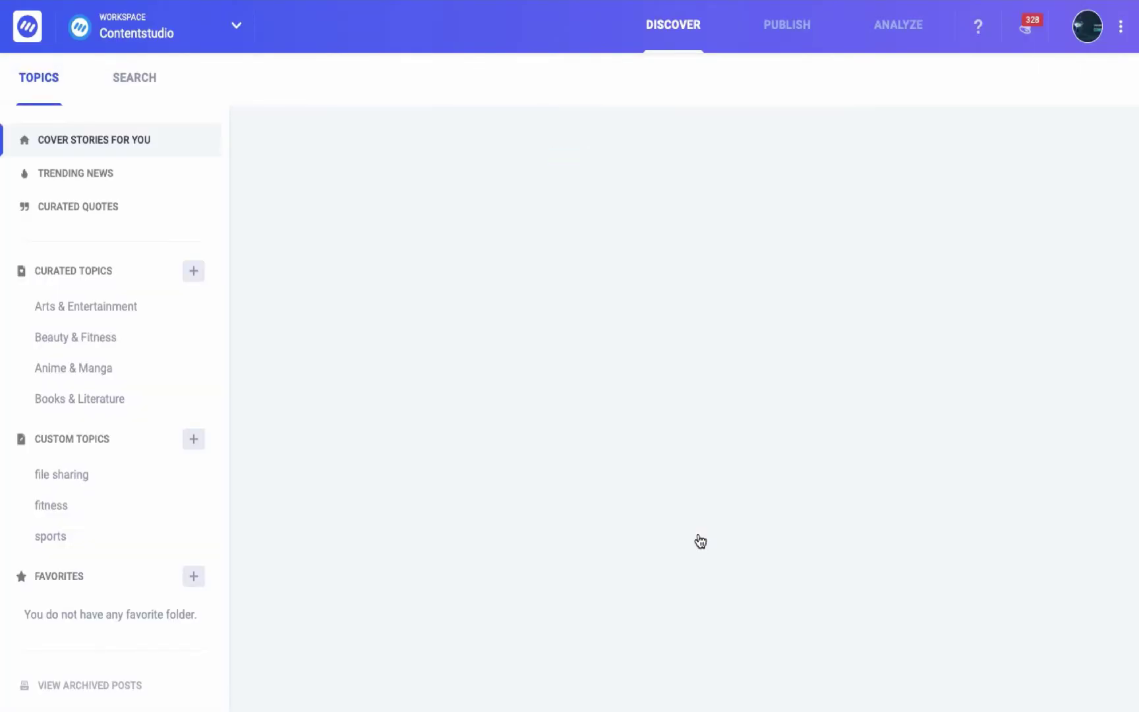
- Start a new Blog Post from the Composer under PUBLISH
left_click(786, 27)
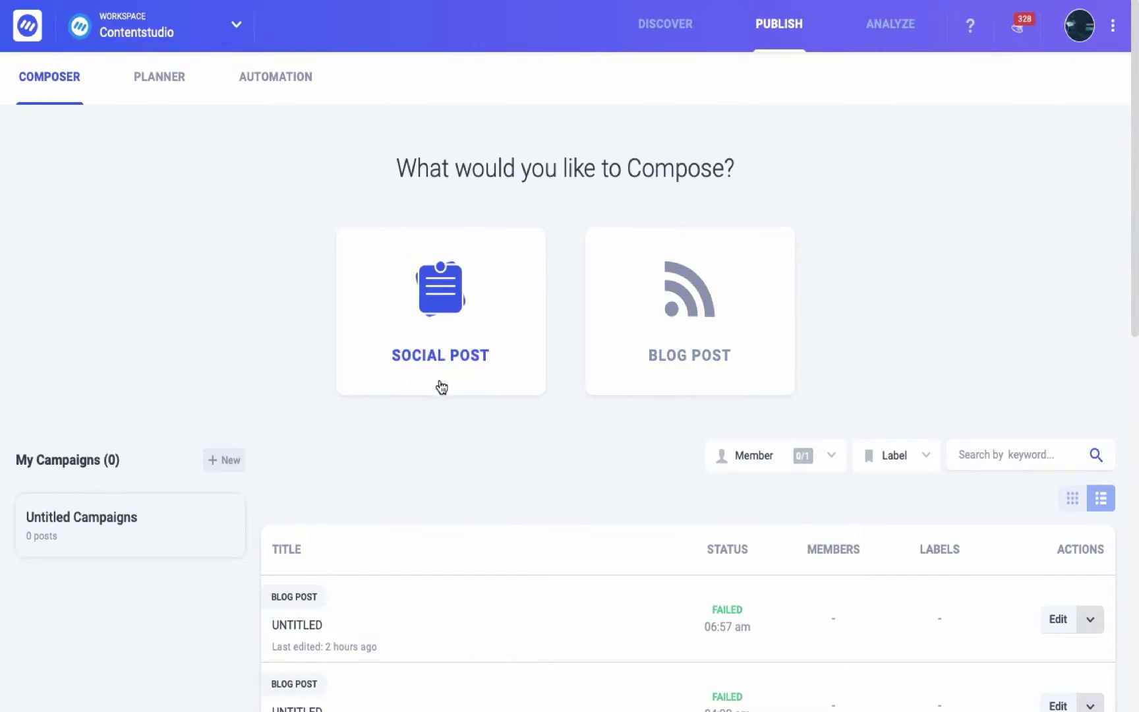
left_click(684, 374)
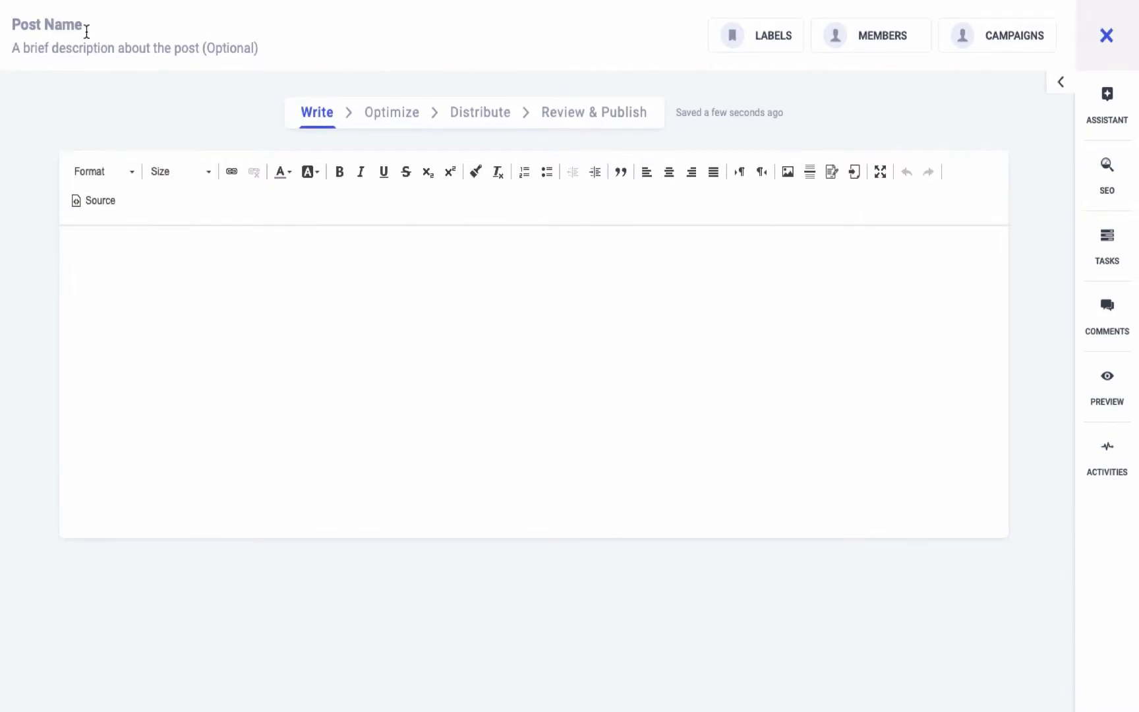
- Name the post 'Call To Actions' and describe it as 'Digital Marketing 2019 trends'
left_click(63, 21)
type("Call")
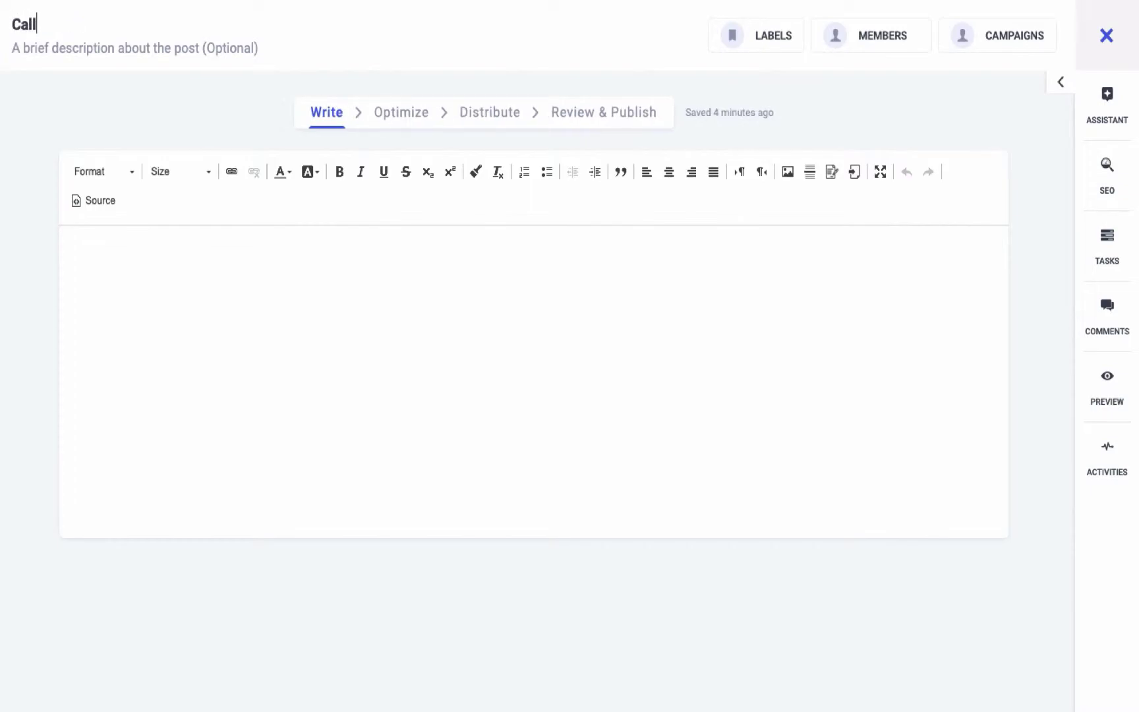
type(" To Actions")
left_click(43, 47)
type("D")
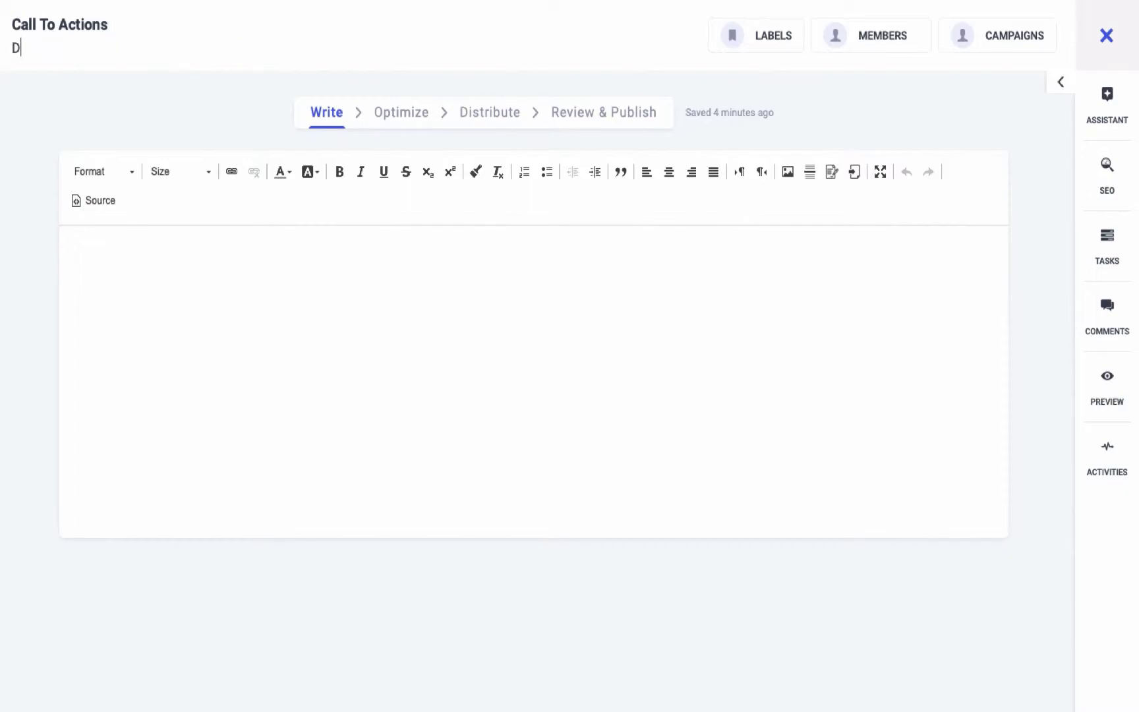
type("igital Marketing 2019")
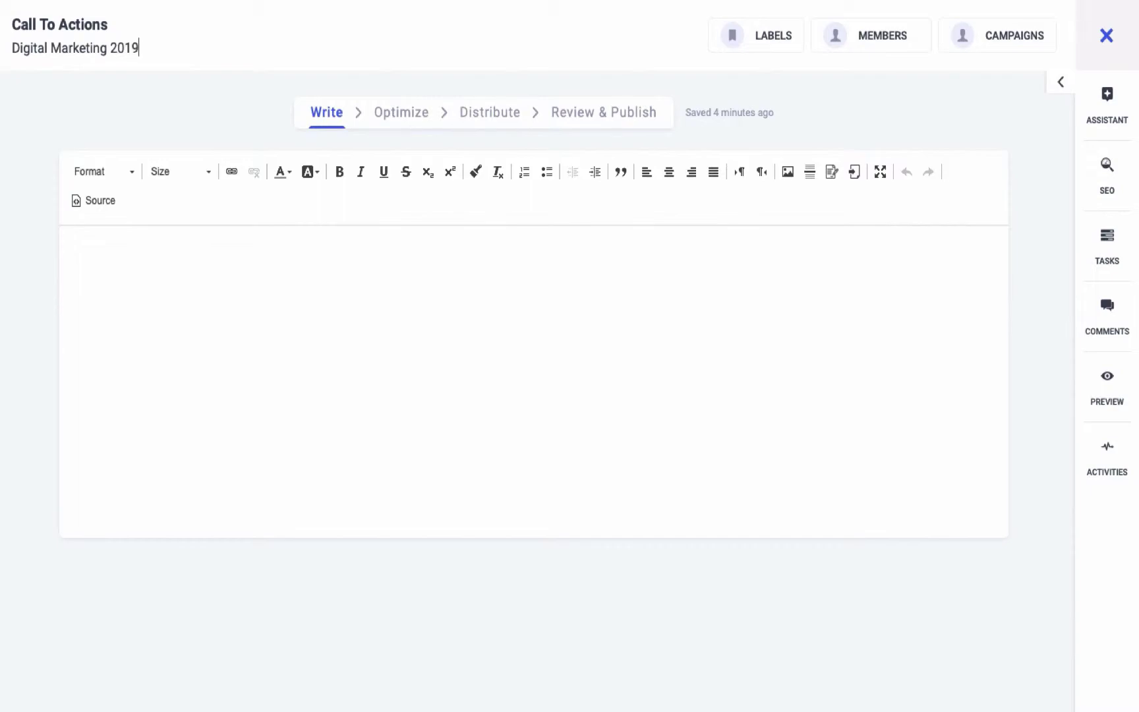
type(" trends")
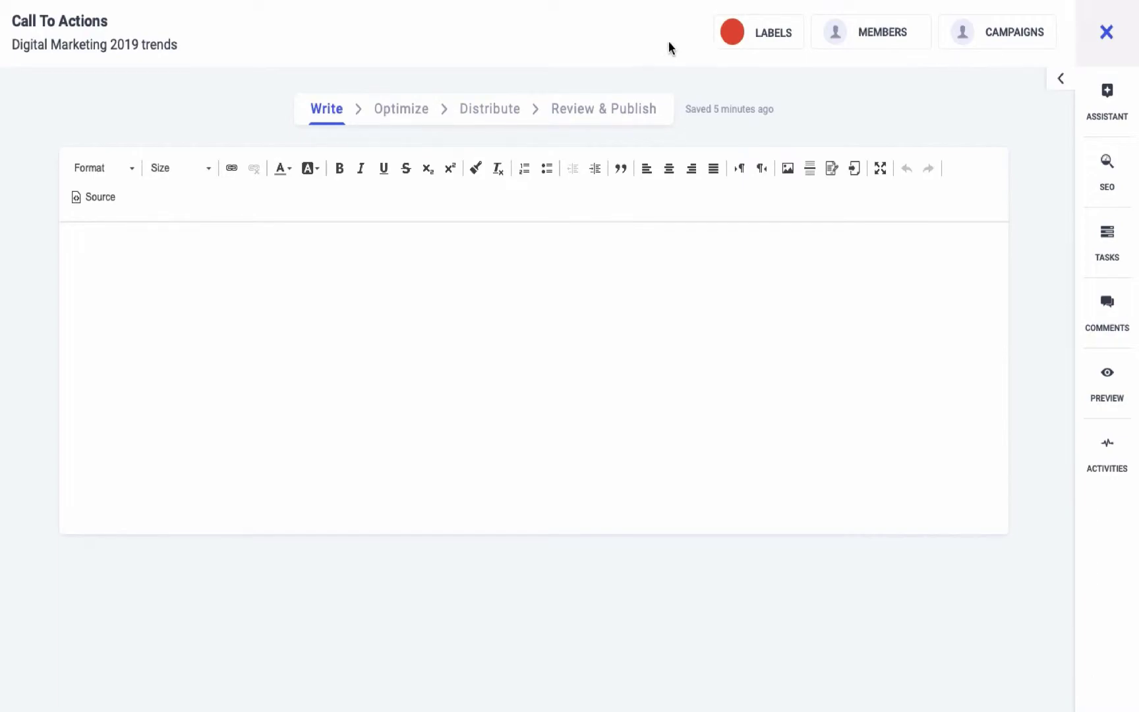
- Add the Product Updates label to the post
left_click(745, 34)
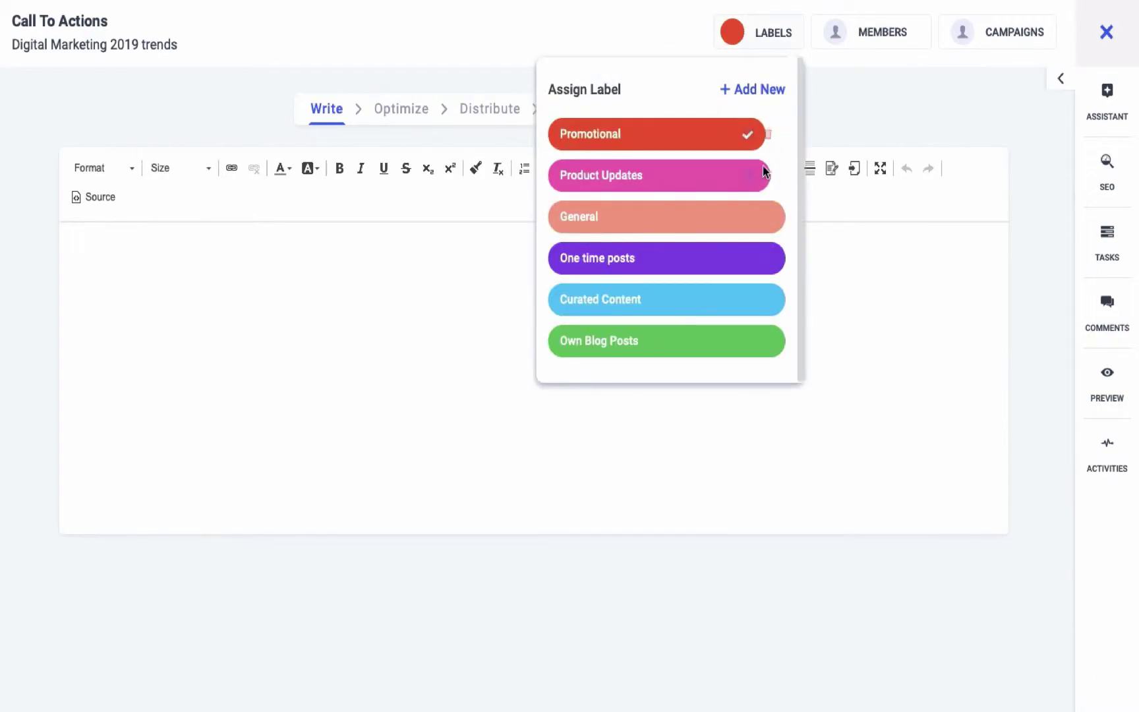
left_click(688, 181)
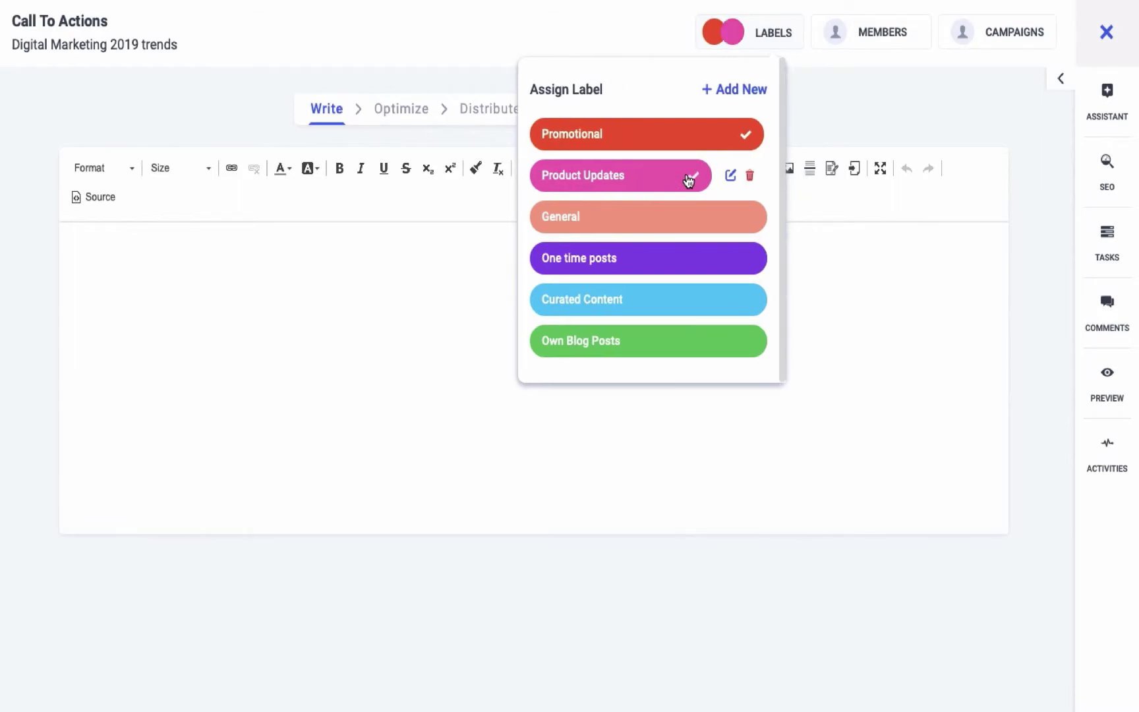
left_click(689, 44)
- Assign the Super Admin member to the post
left_click(846, 43)
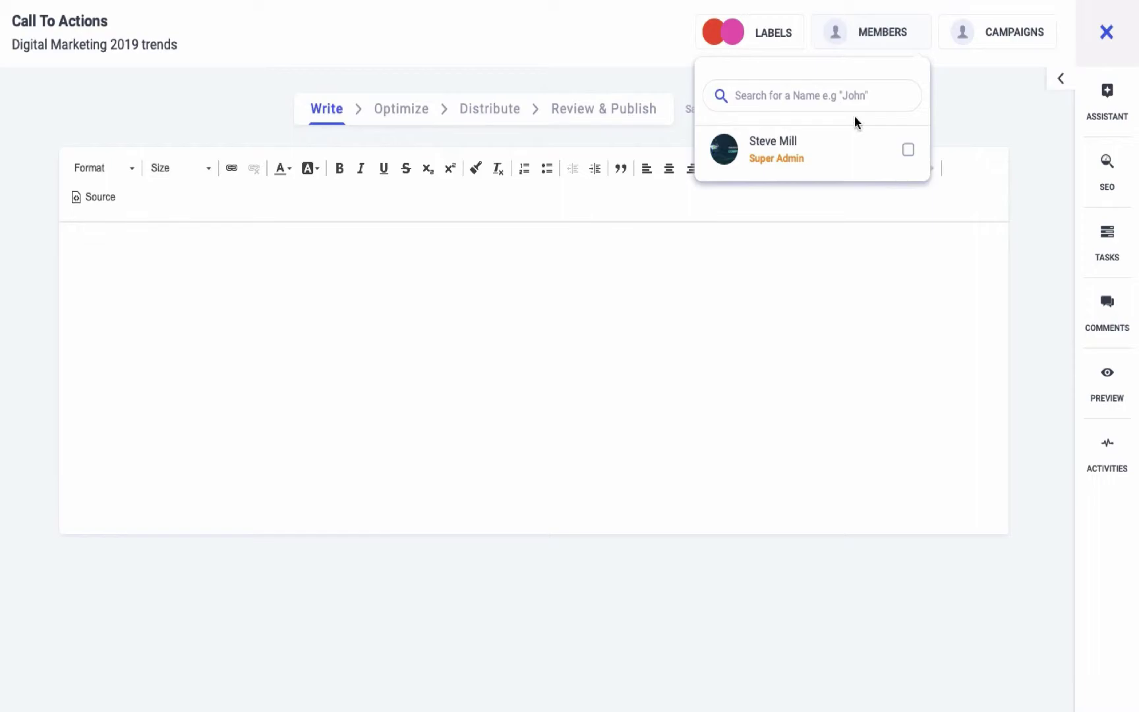
left_click(863, 153)
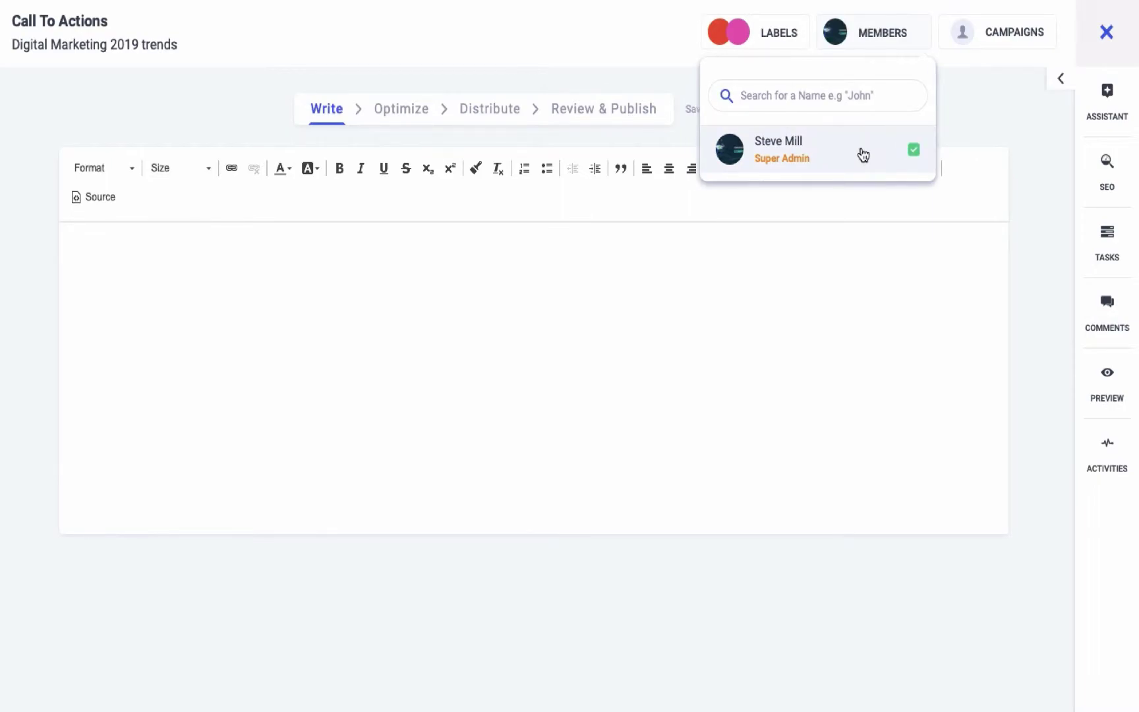
left_click(948, 53)
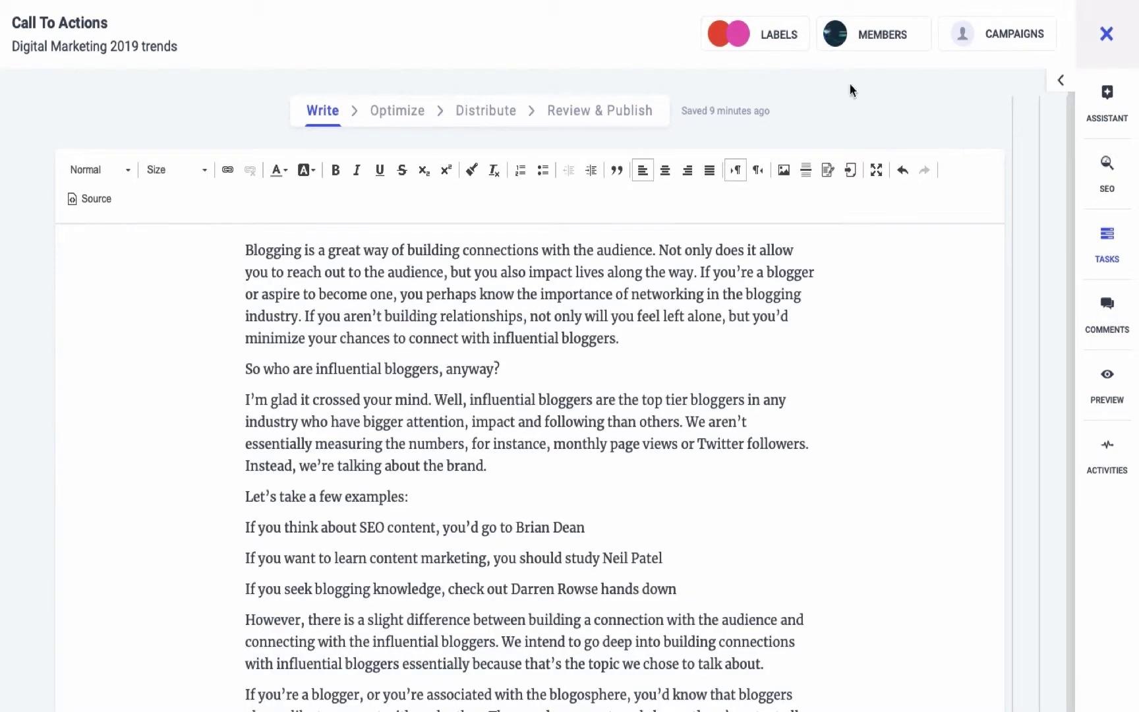
left_click(1110, 244)
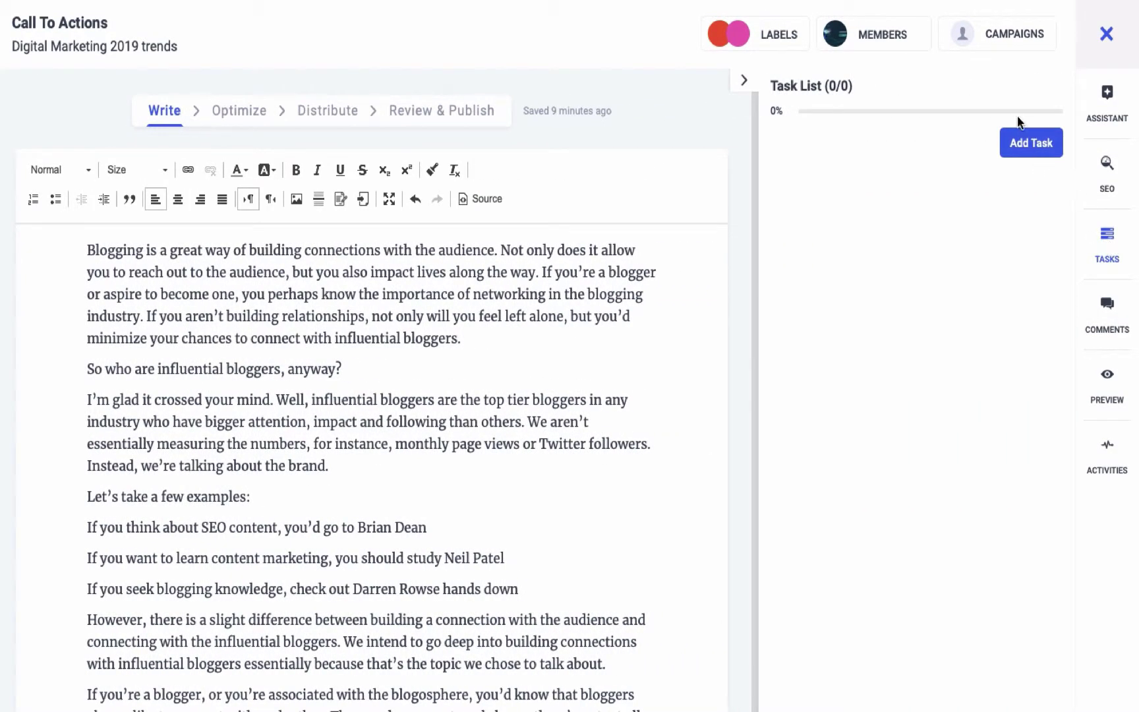
left_click(1019, 154)
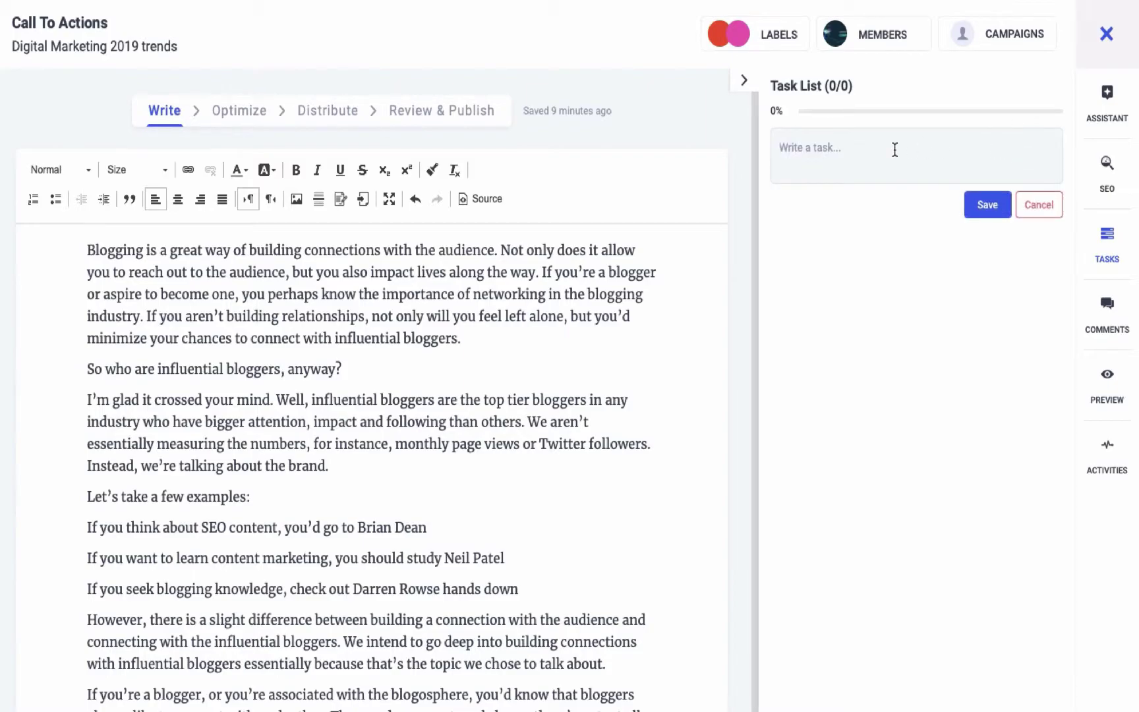
type("I")
key("BackSpace")
type("Please review this @")
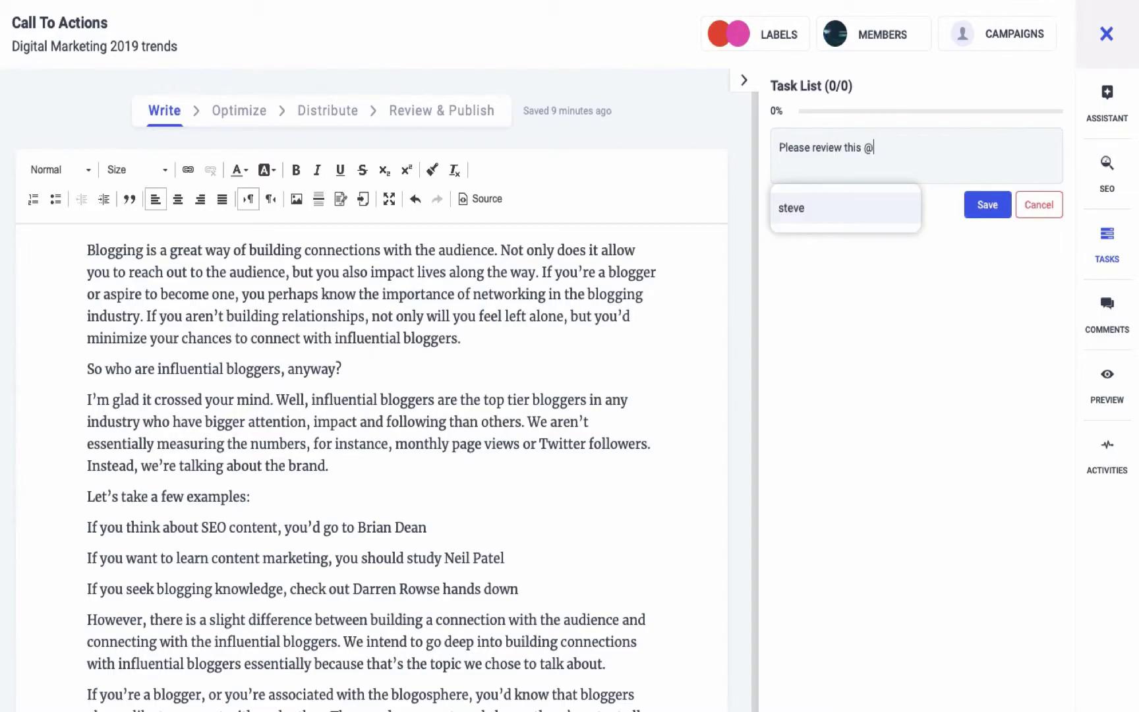
left_click(850, 215)
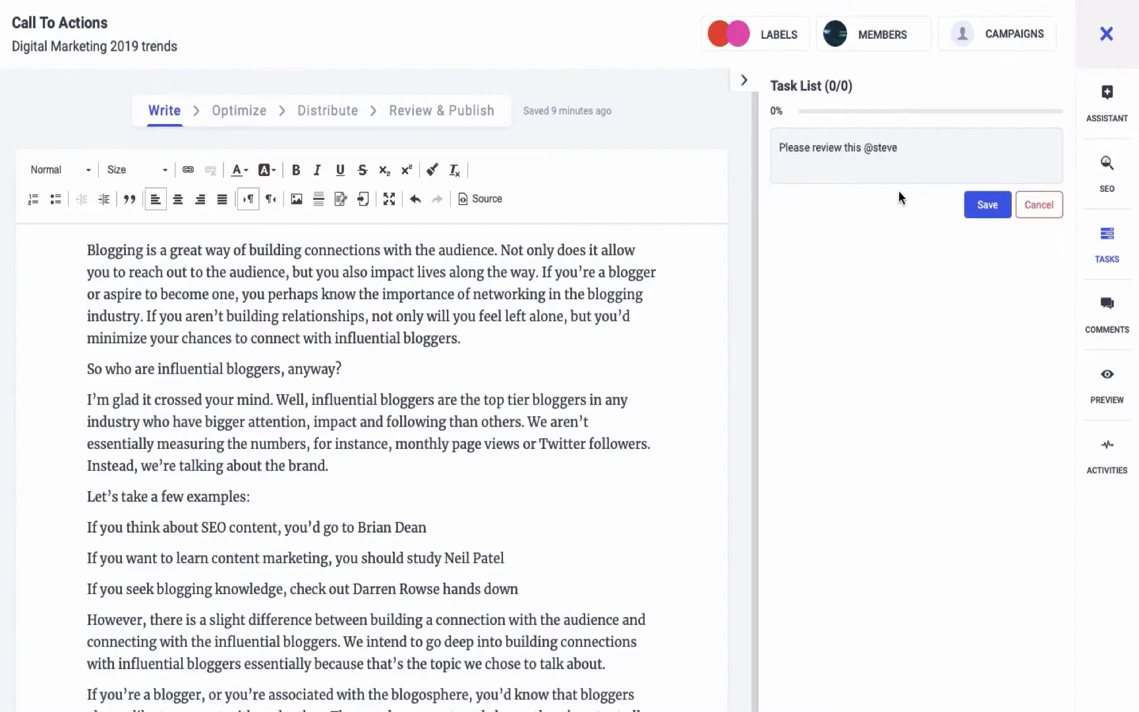
left_click(988, 205)
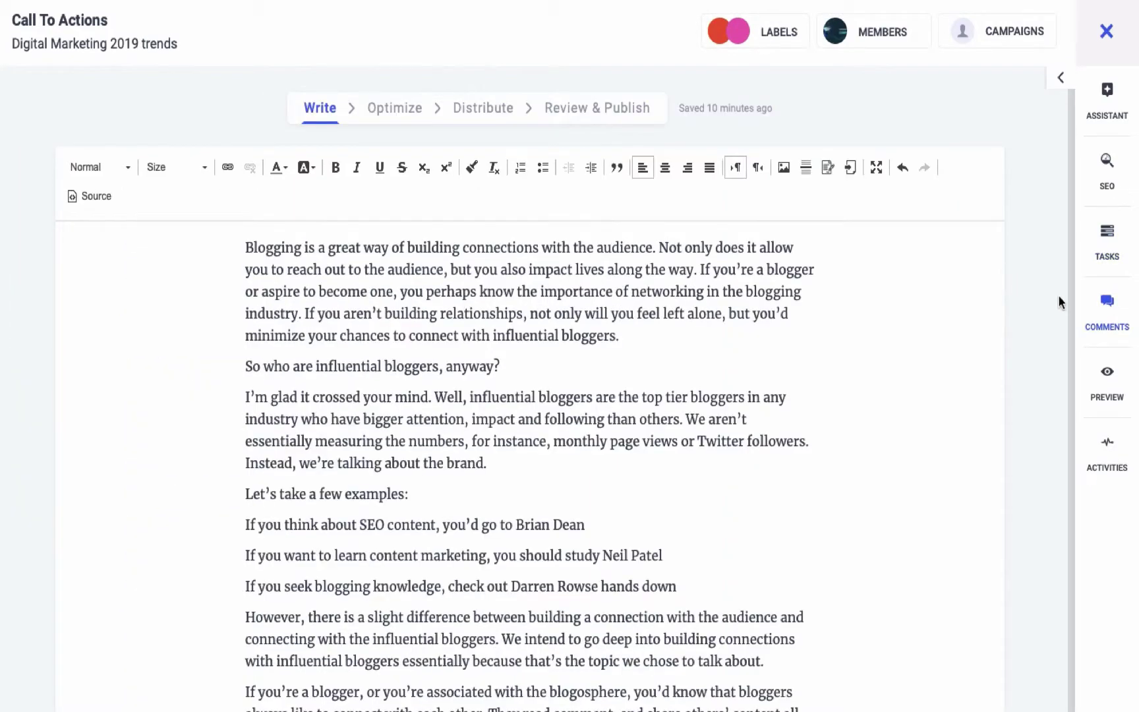
- Post a comment 'Great work! Although I suggest you…' mentioning the team member
left_click(1110, 309)
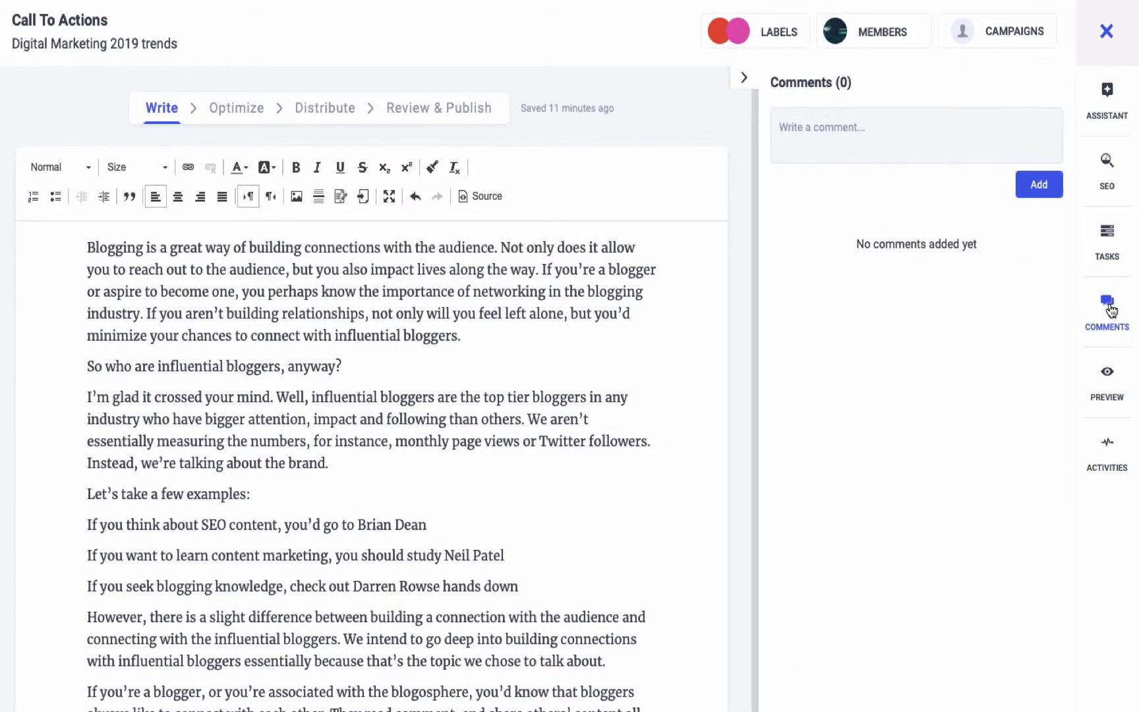
left_click(875, 140)
type("Great work !")
key("Return")
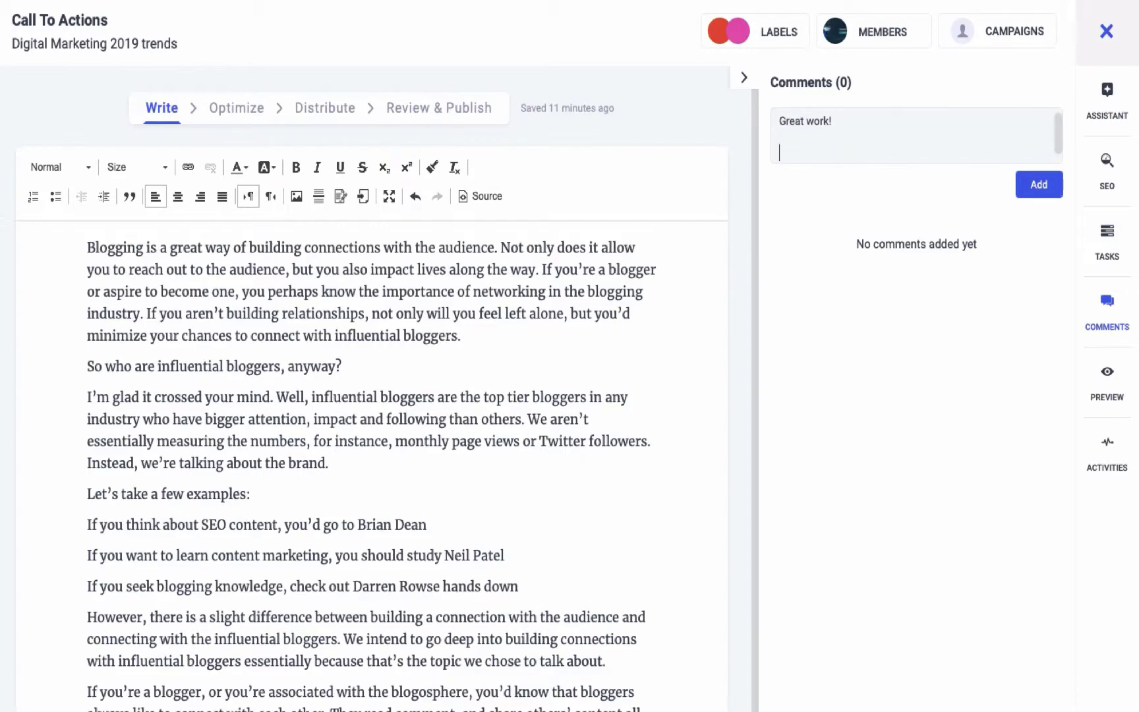
type("Although I suggest you add photos and references where needed @")
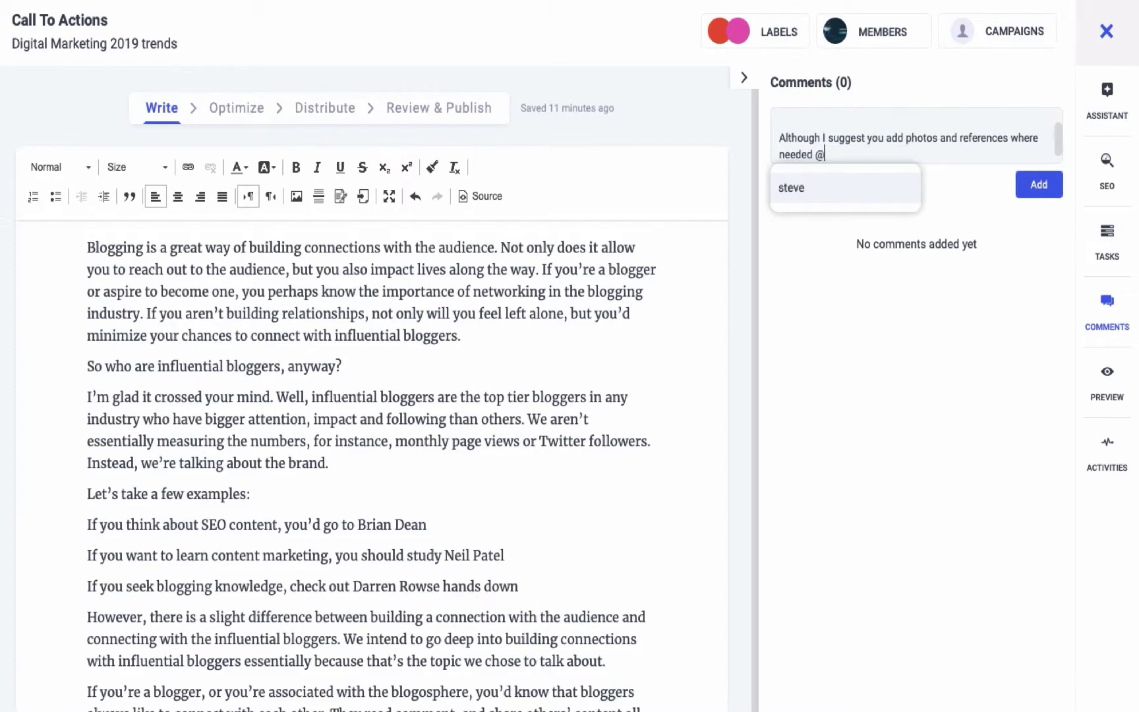
type("s")
key("Return")
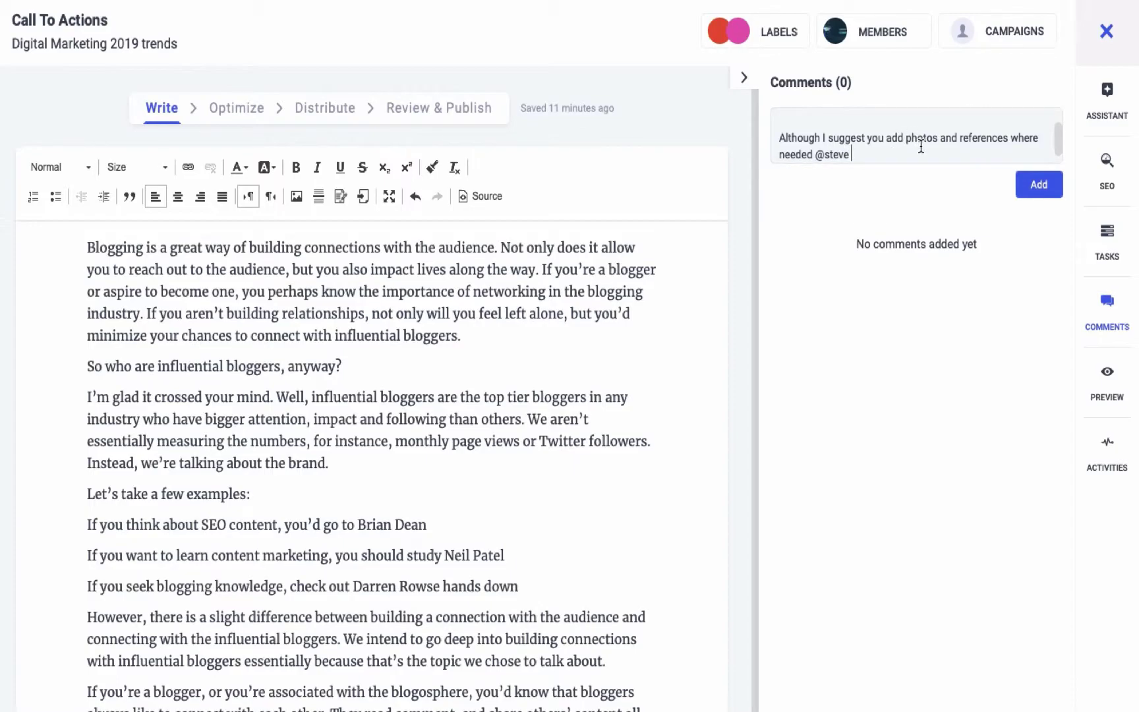
left_click(1038, 190)
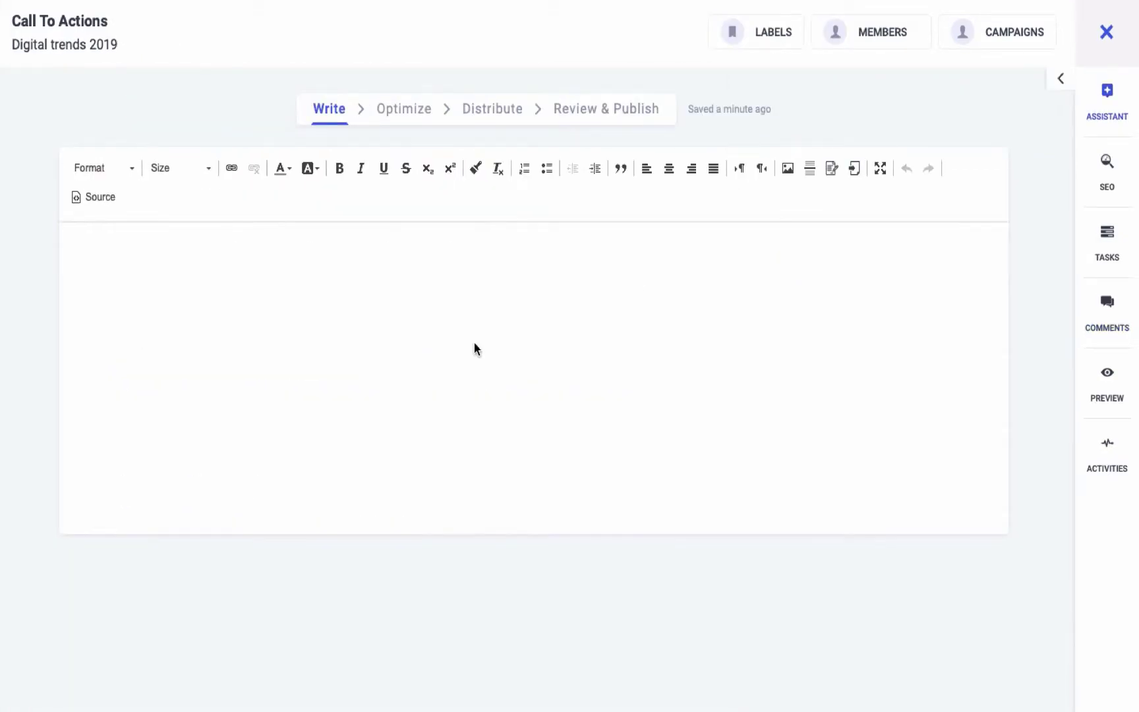
- Search the content assistant for 'call to actions' articles and browse the results
left_click(1114, 109)
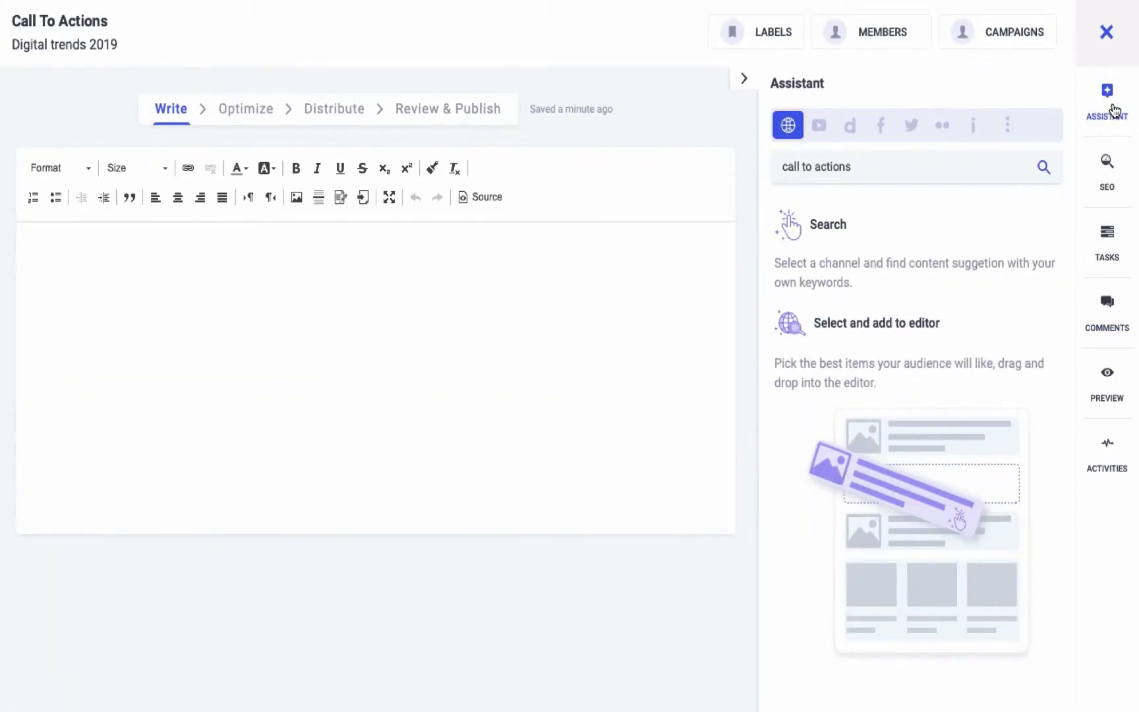
left_click(906, 174)
key("Return")
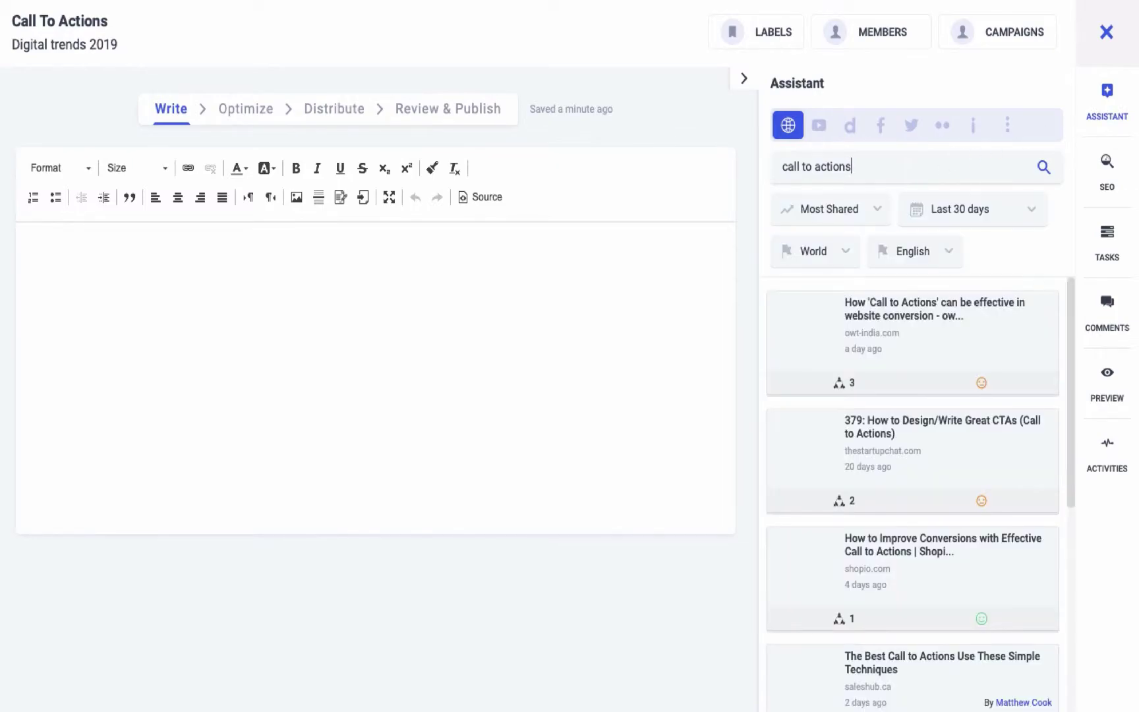
scroll(975, 391, "down", 5)
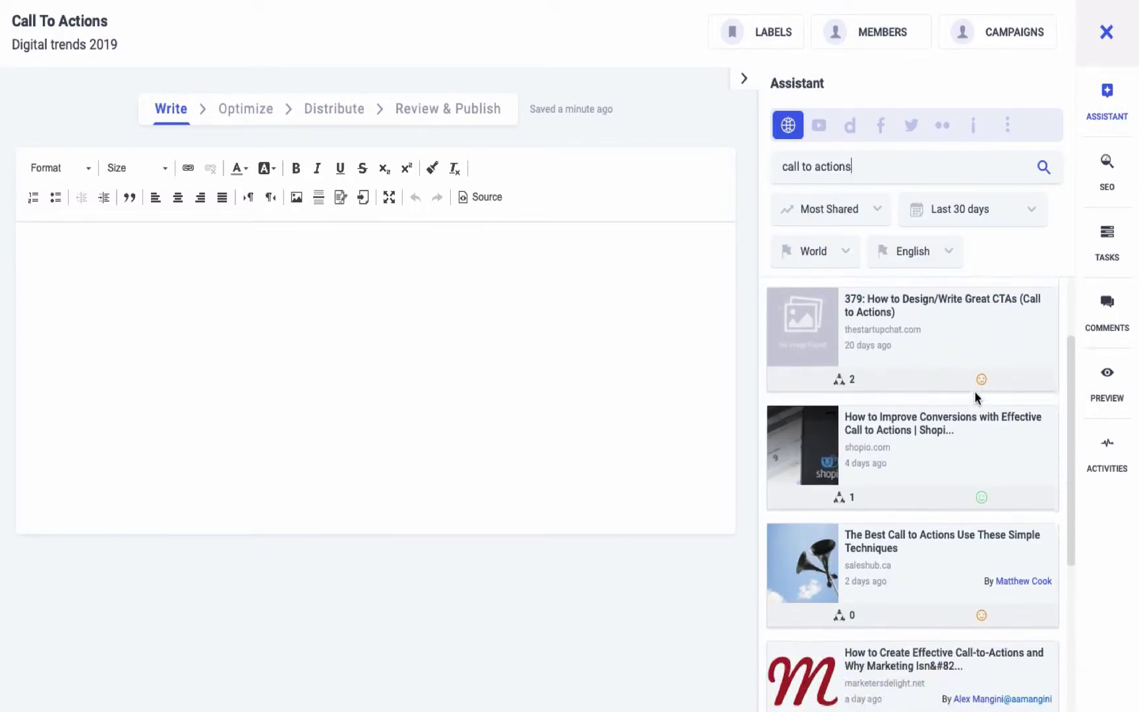
scroll(975, 396, "down", 1)
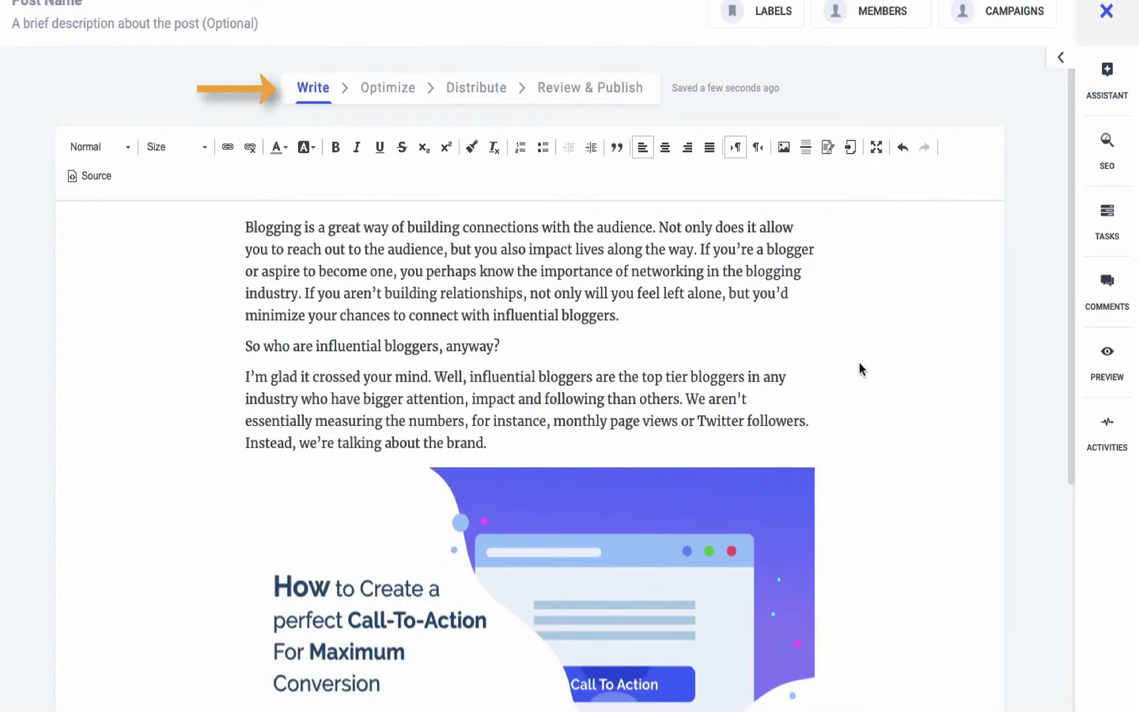
scroll(859, 363, "down", 1)
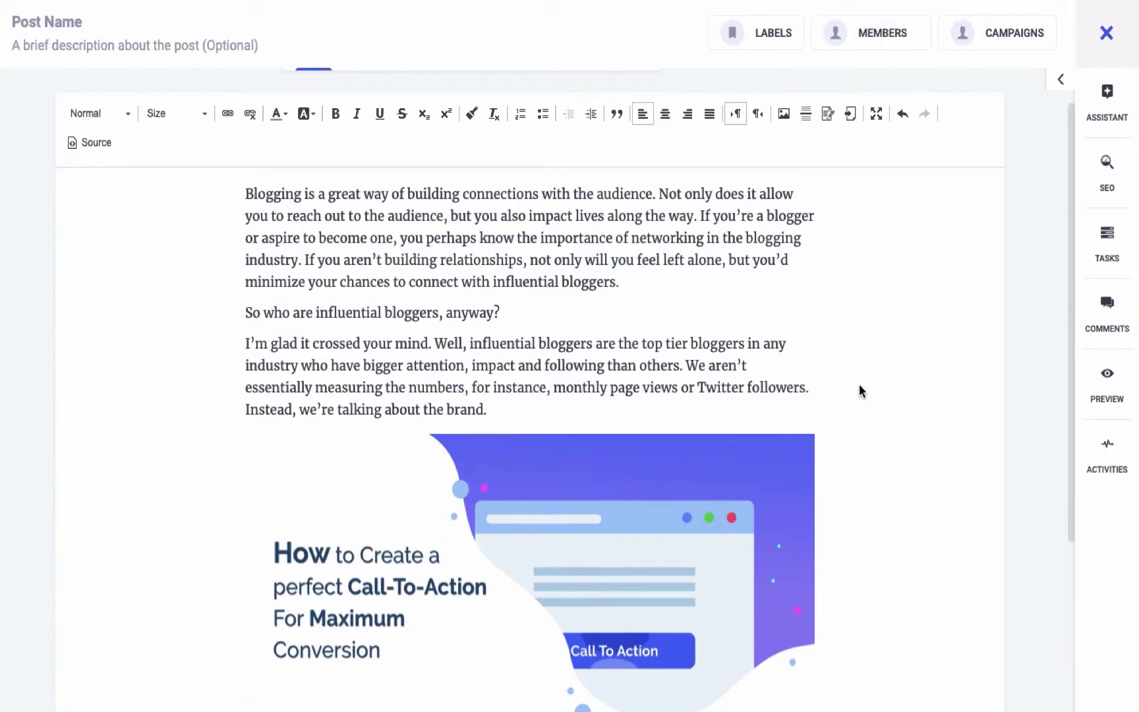
scroll(861, 390, "down", 5)
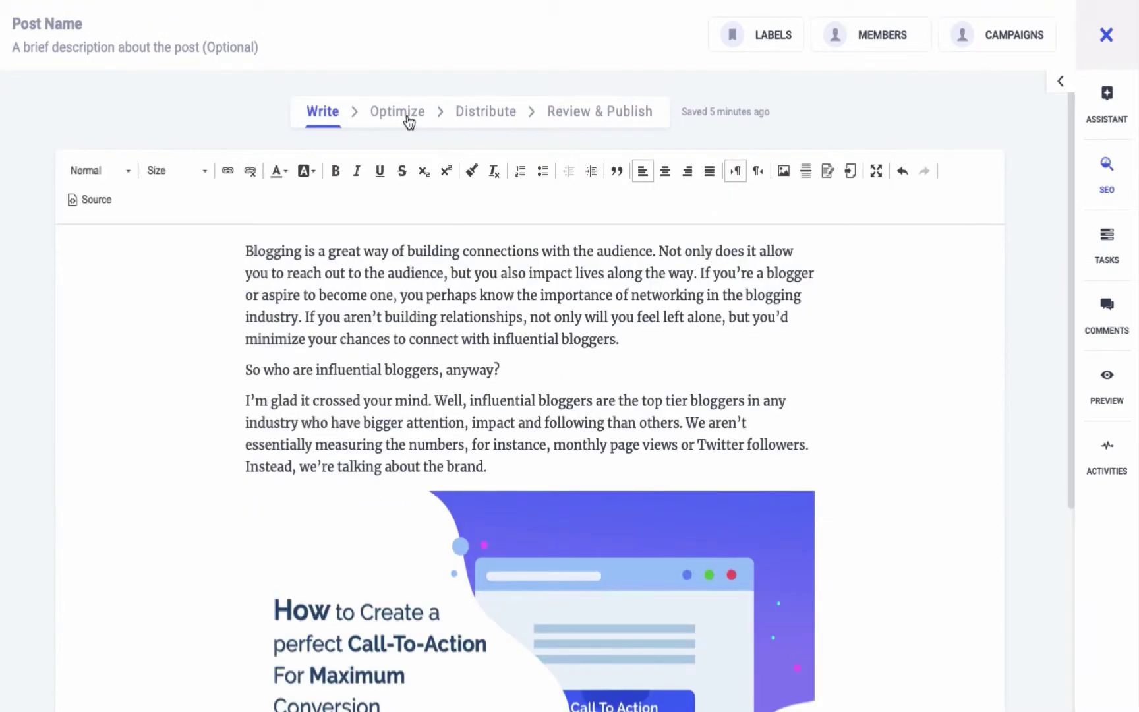
- At the Optimize step, upload the Santa image as the featured image
left_click(408, 119)
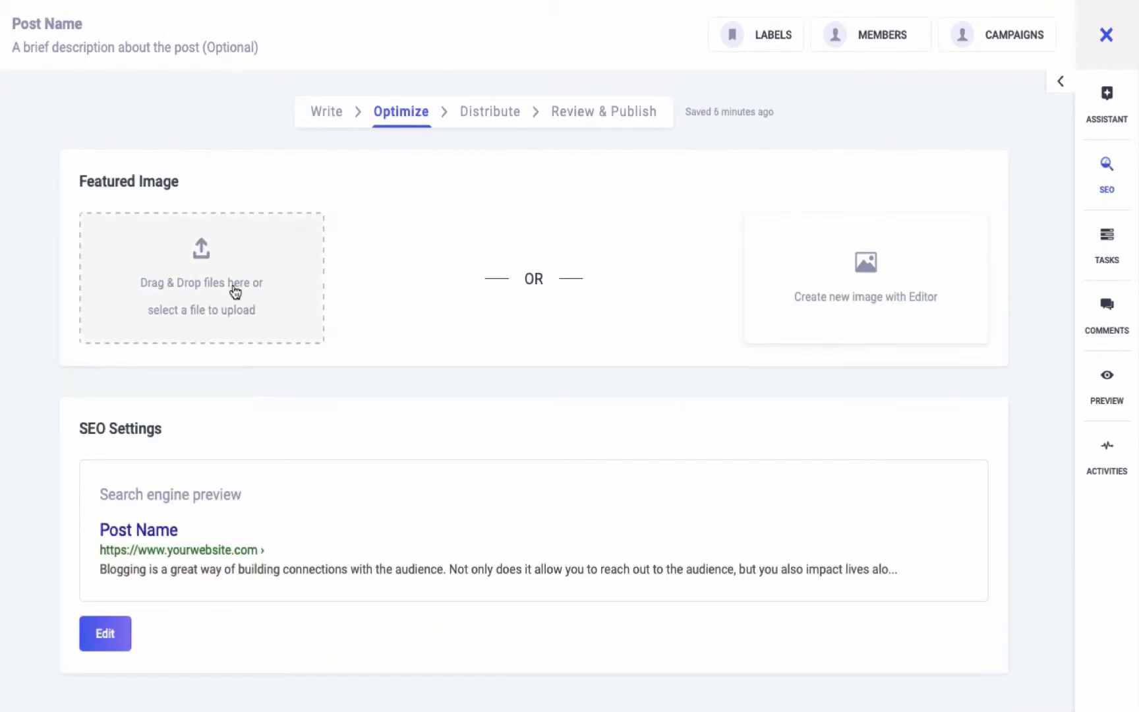
left_click(222, 285)
double_click(418, 126)
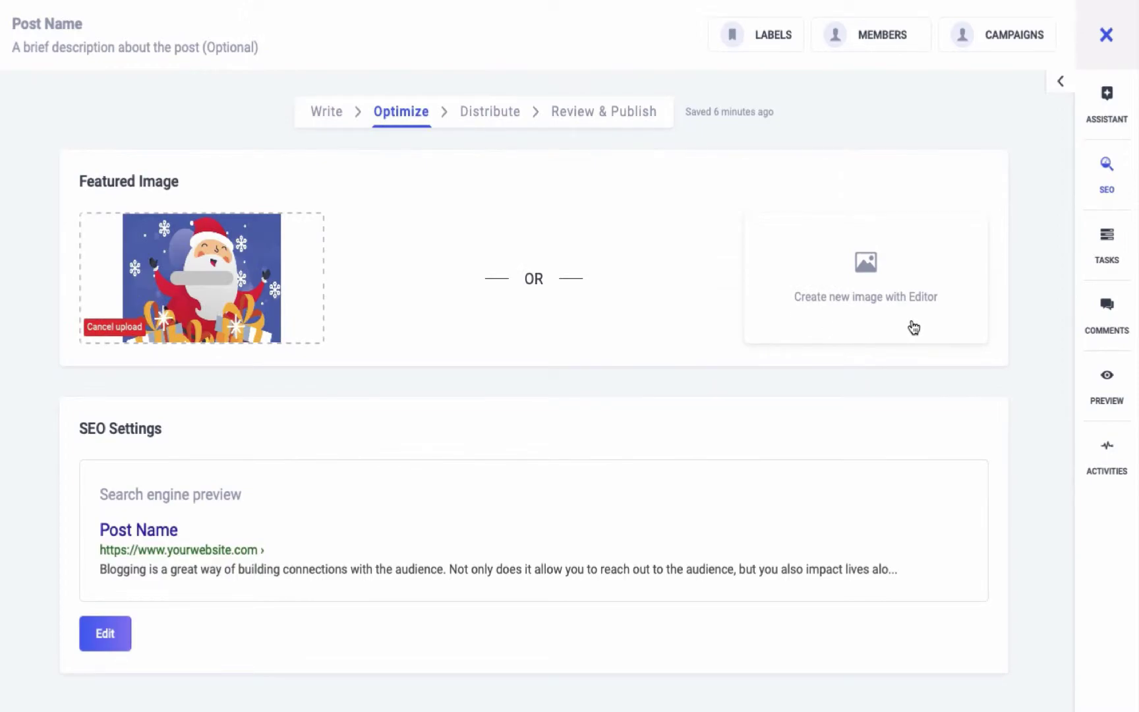
- Set the SEO title to 'call to actions' in SEO Settings
left_click(102, 633)
scroll(267, 590, "down", 2)
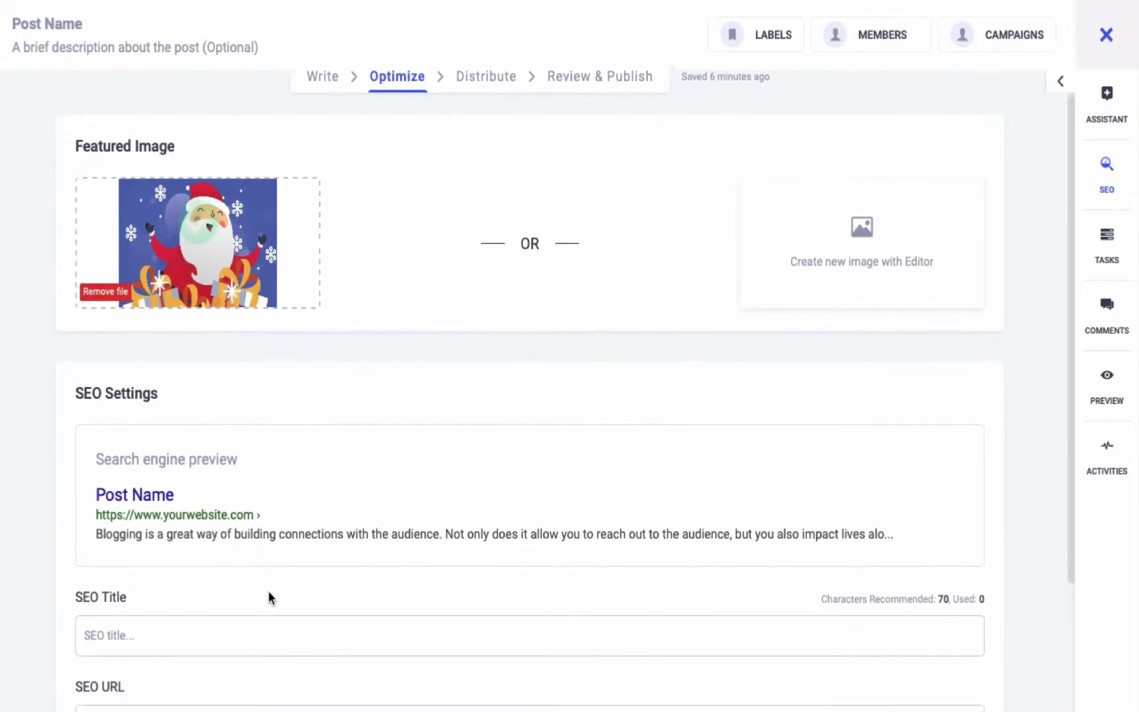
left_click(266, 579)
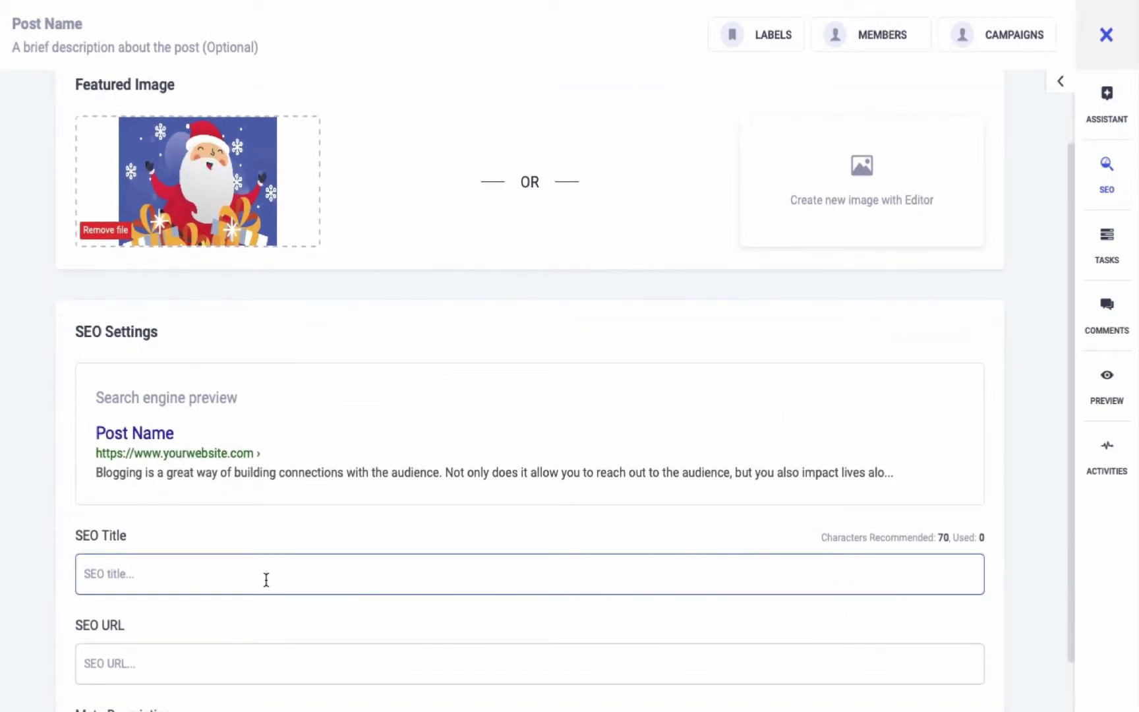
type("call ")
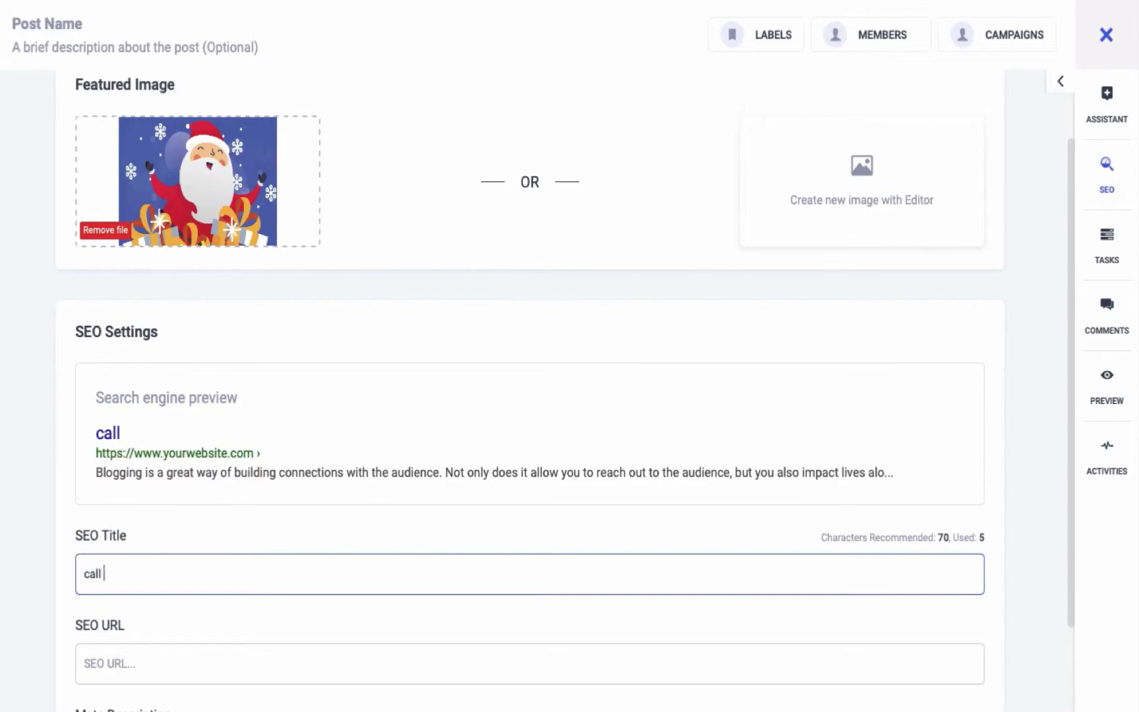
type("to actions")
left_click(190, 664)
scroll(192, 663, "down", 3)
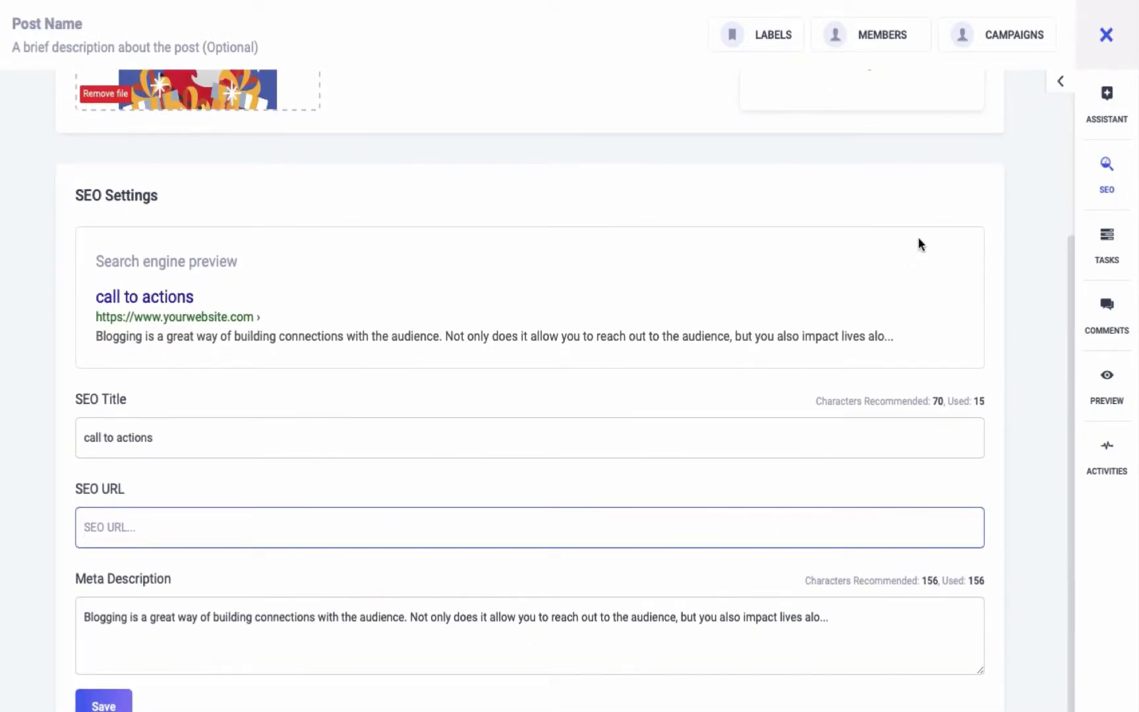
- Enter 'call to action' as the target keyword in the SEO toolbox
left_click(1107, 180)
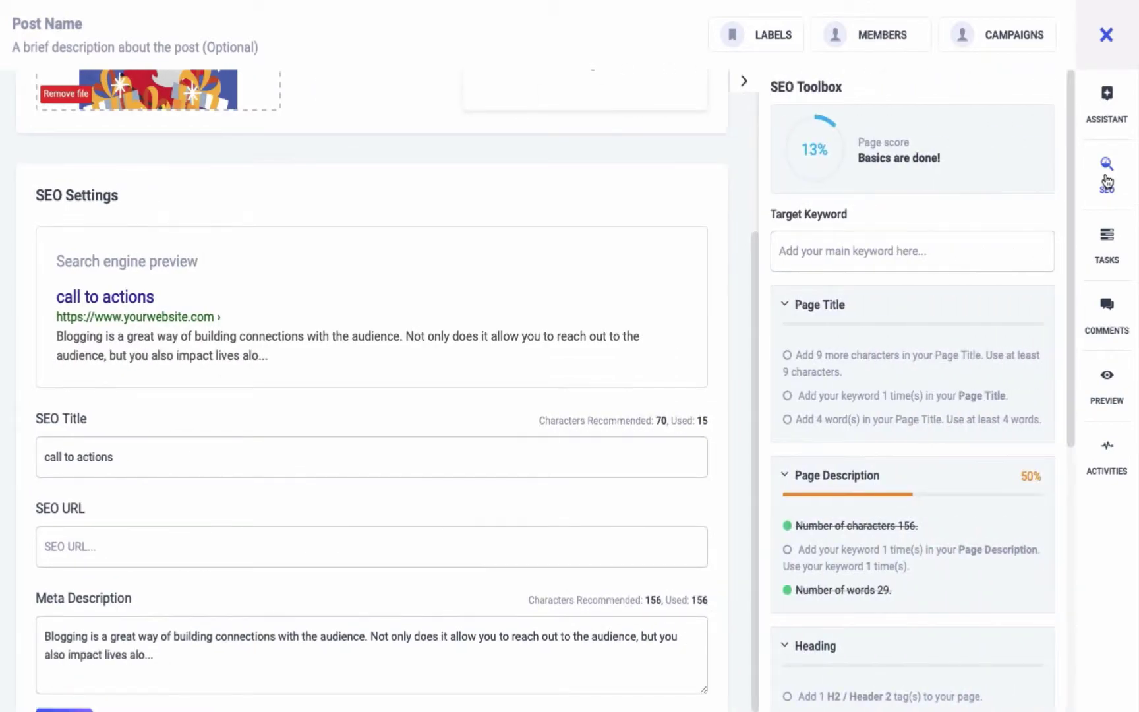
scroll(936, 228, "down", 3)
scroll(937, 228, "up", 3)
left_click(1007, 247)
type("call to a")
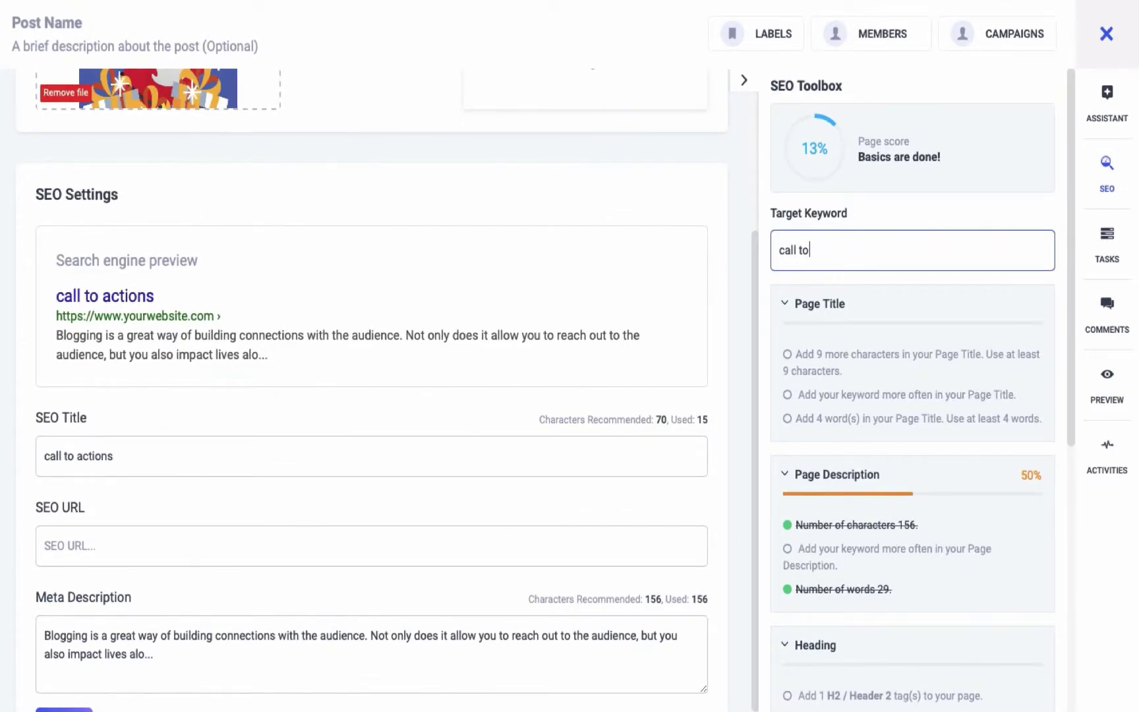
type("t")
key("BackSpace")
type("ction")
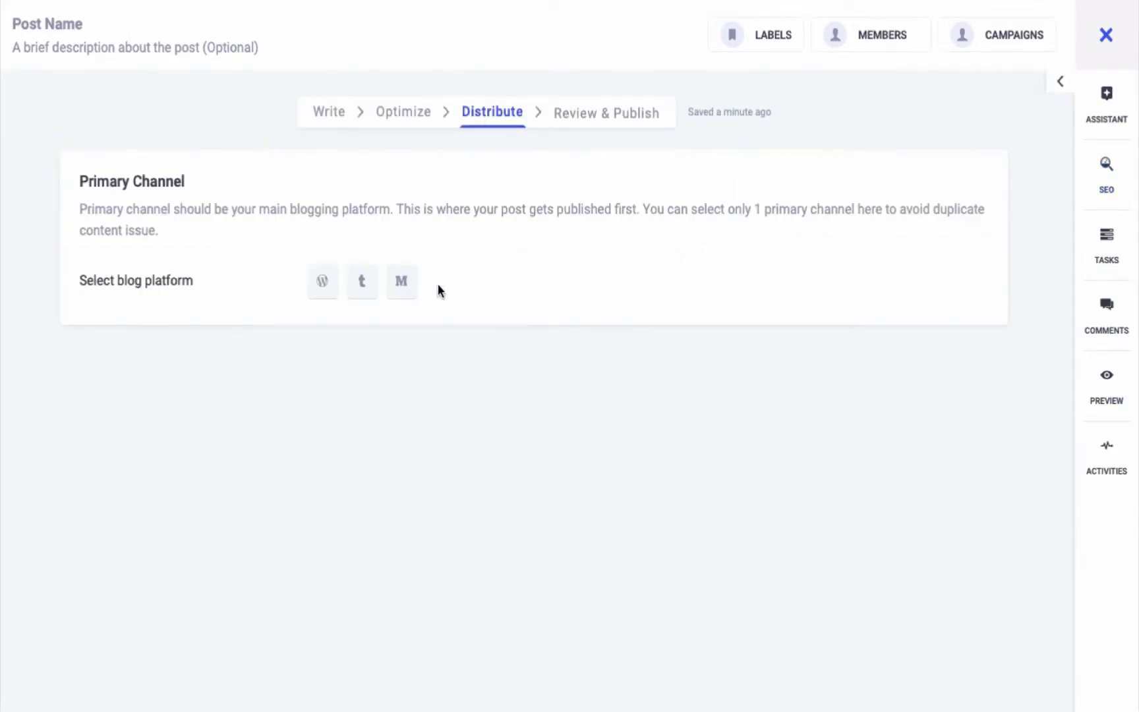
- Add the Medium publications blog as a draft primary channel, then remove it again
left_click(403, 283)
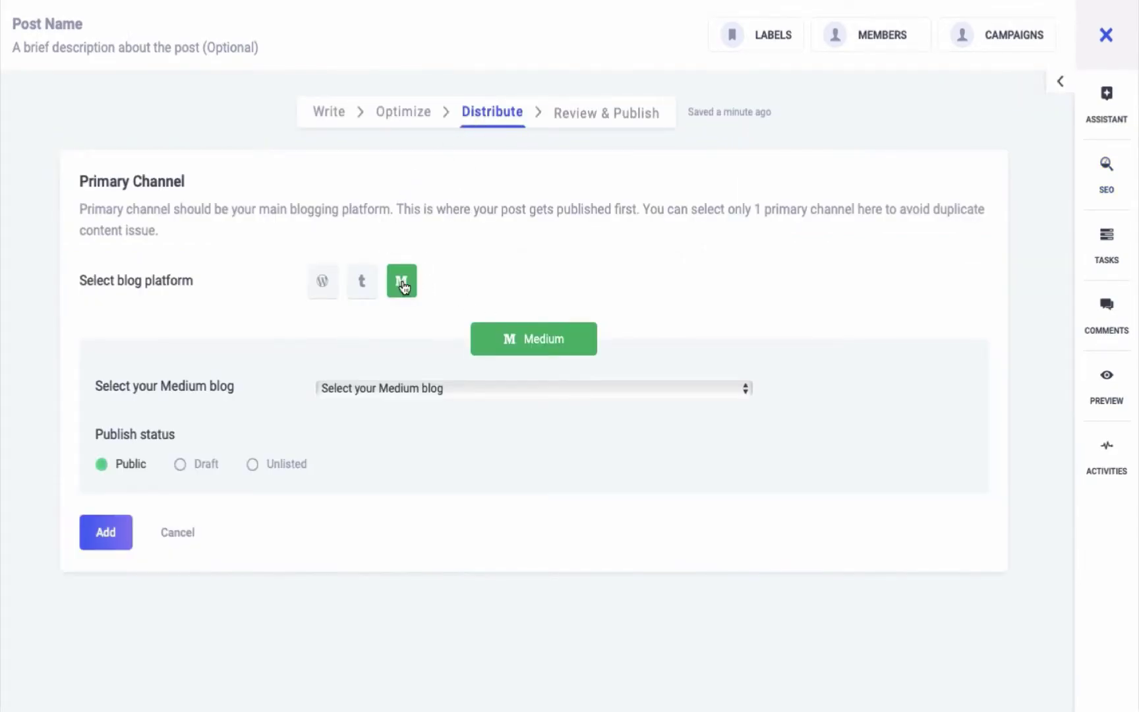
left_click(388, 388)
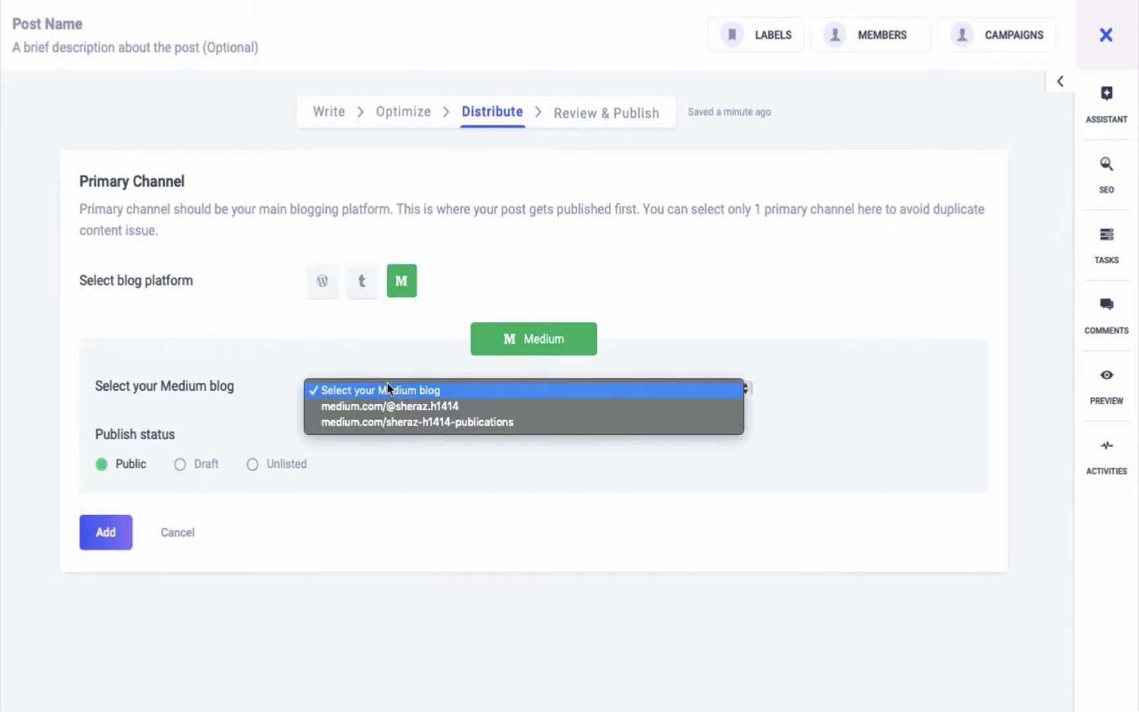
left_click(373, 421)
left_click(182, 464)
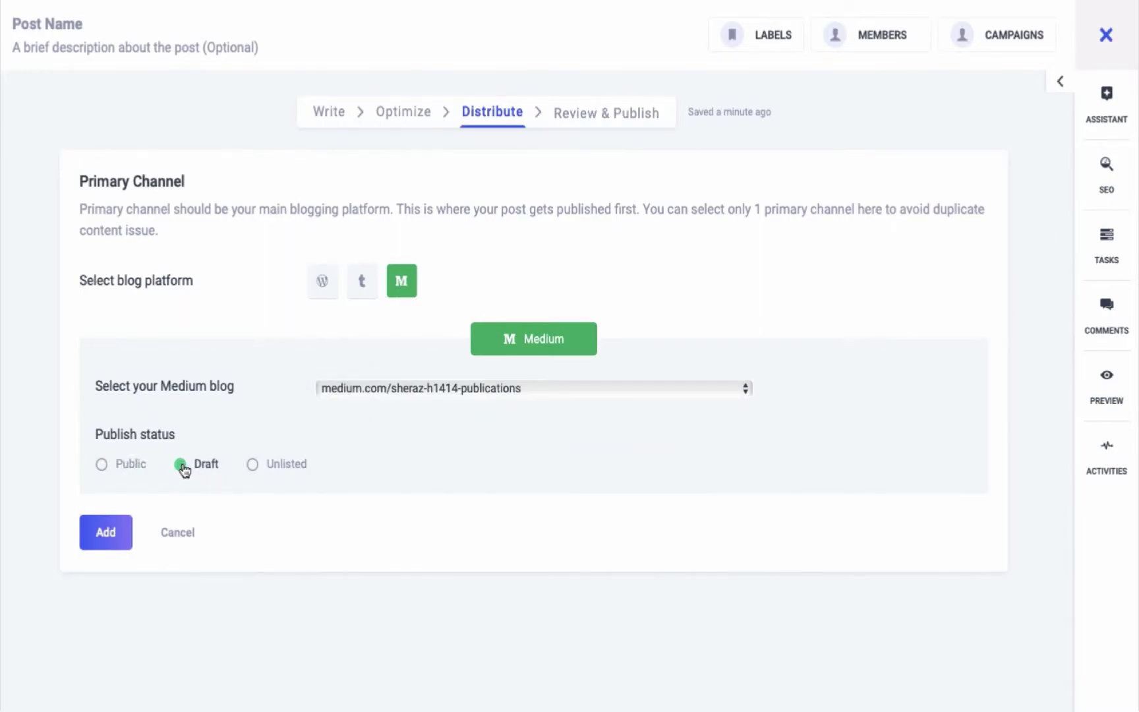
left_click(110, 531)
left_click(500, 298)
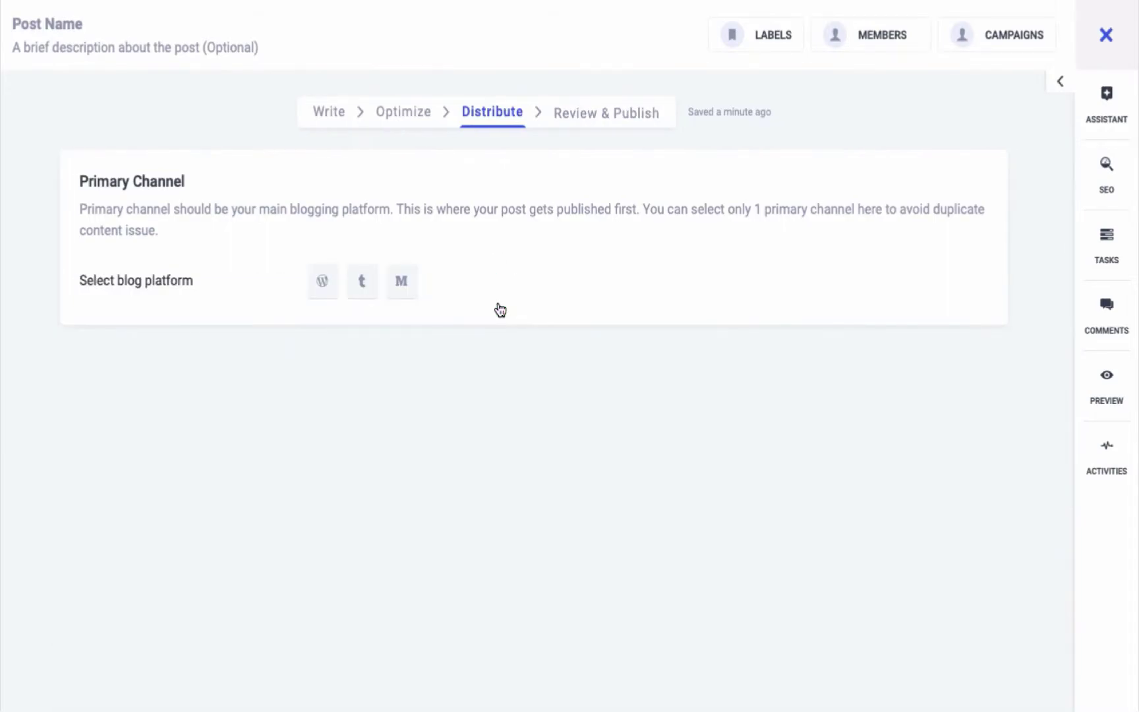
- Add the Tumblr blog as the primary channel, publishing immediately
left_click(363, 285)
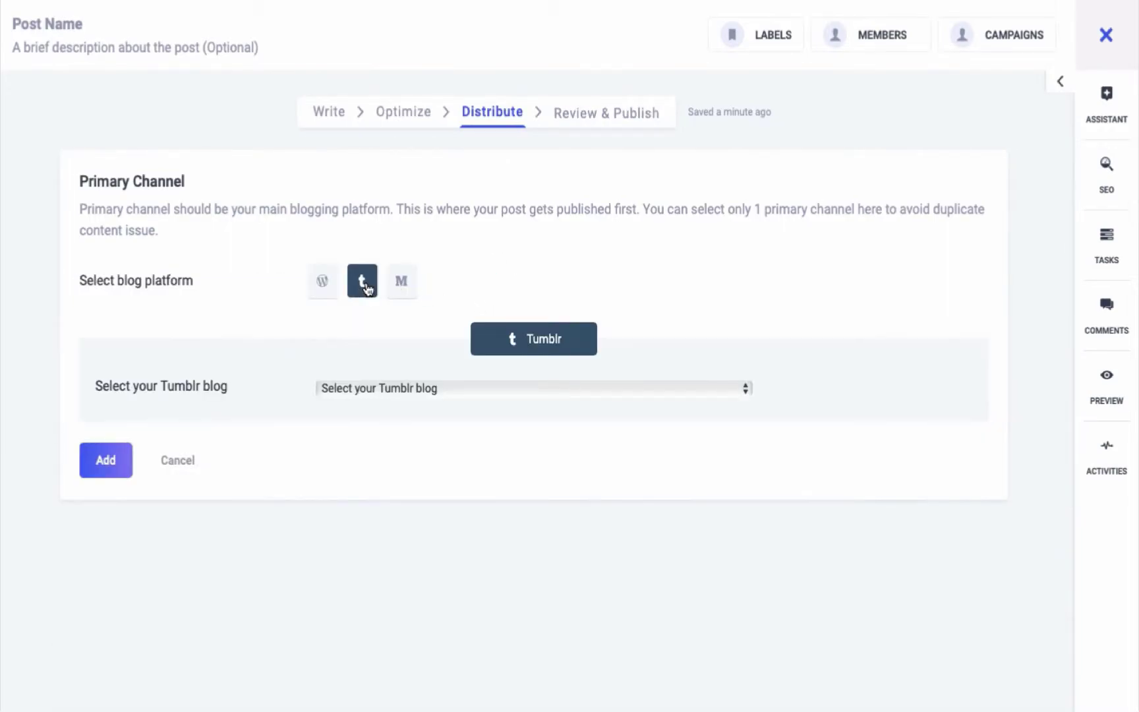
left_click(393, 391)
left_click(395, 406)
left_click(107, 461)
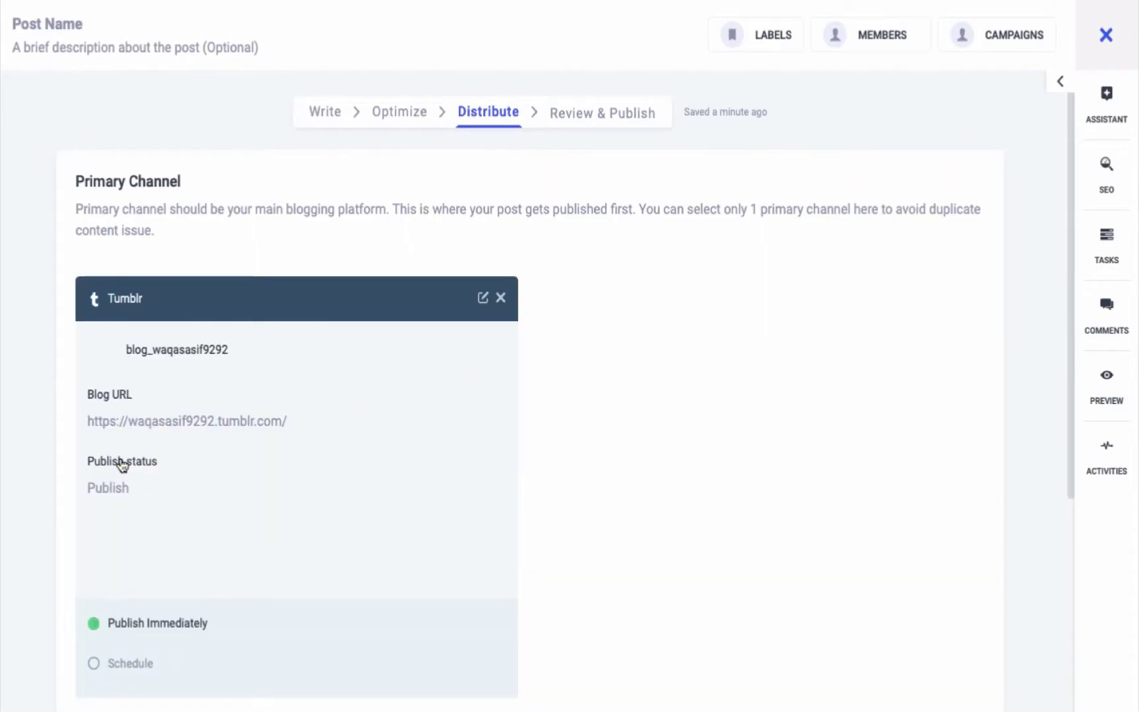
- Choose the personal Medium blog as a secondary channel
scroll(121, 465, "down", 6)
left_click(396, 481)
left_click(434, 591)
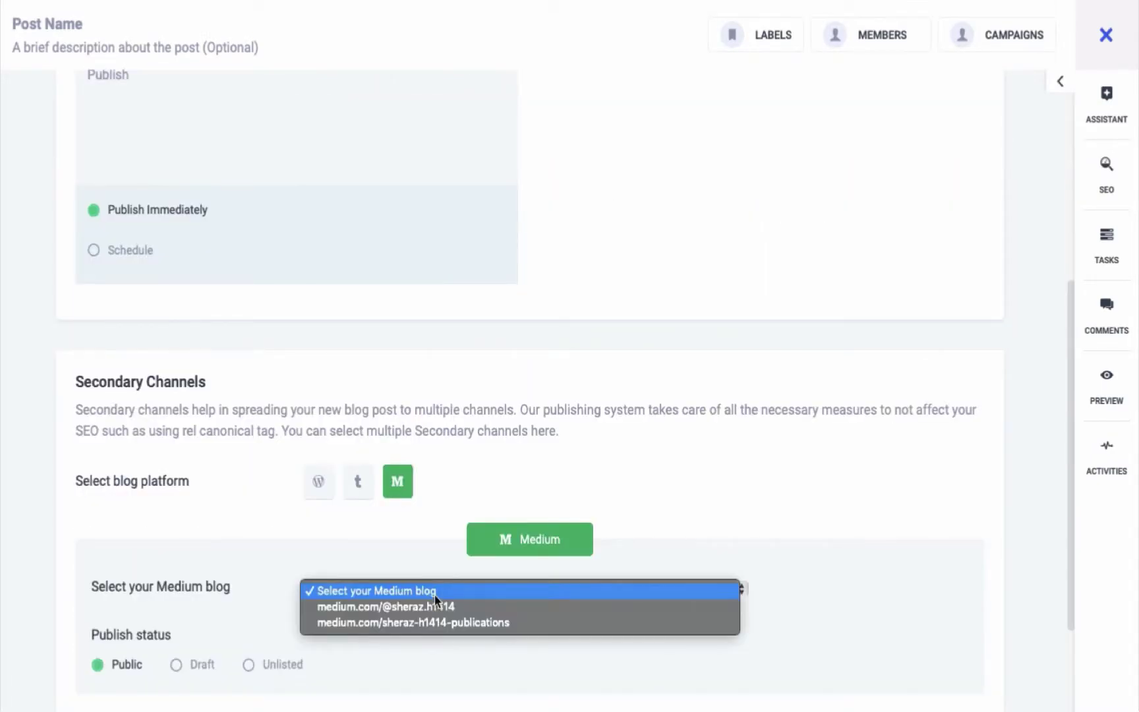
left_click(417, 607)
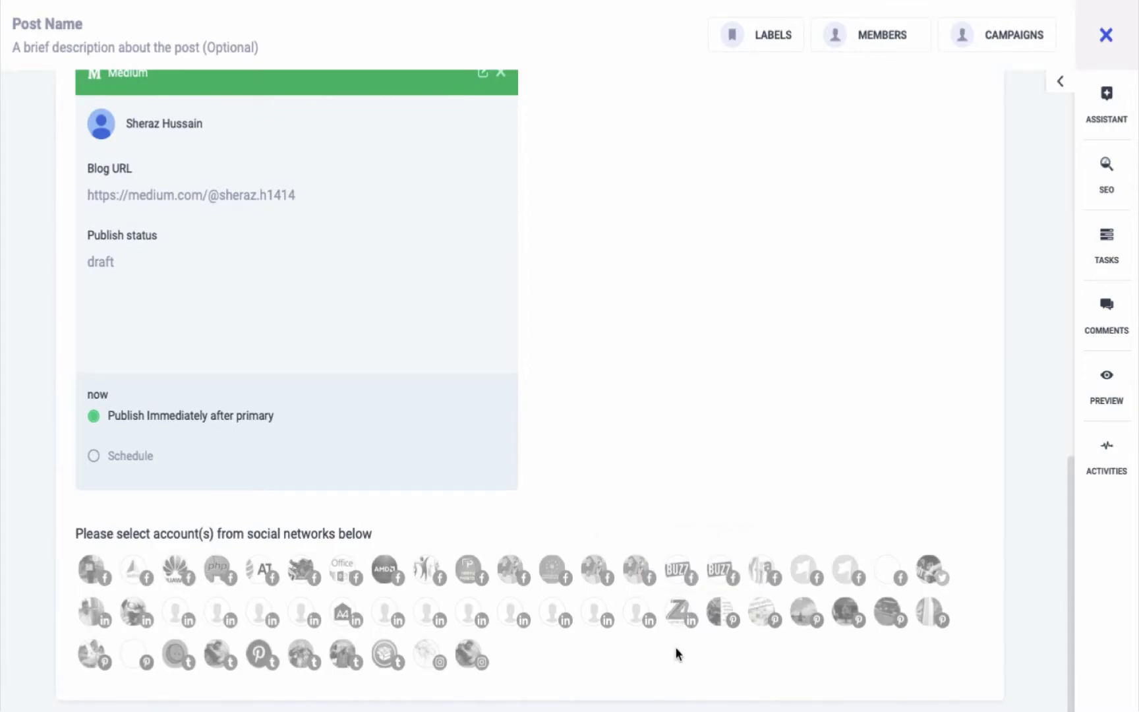
- Select Unofficial Honda, A4interactive Solutions, Testing-D4Interactive-1 and Facebook App Approval as social accounts
left_click(307, 576)
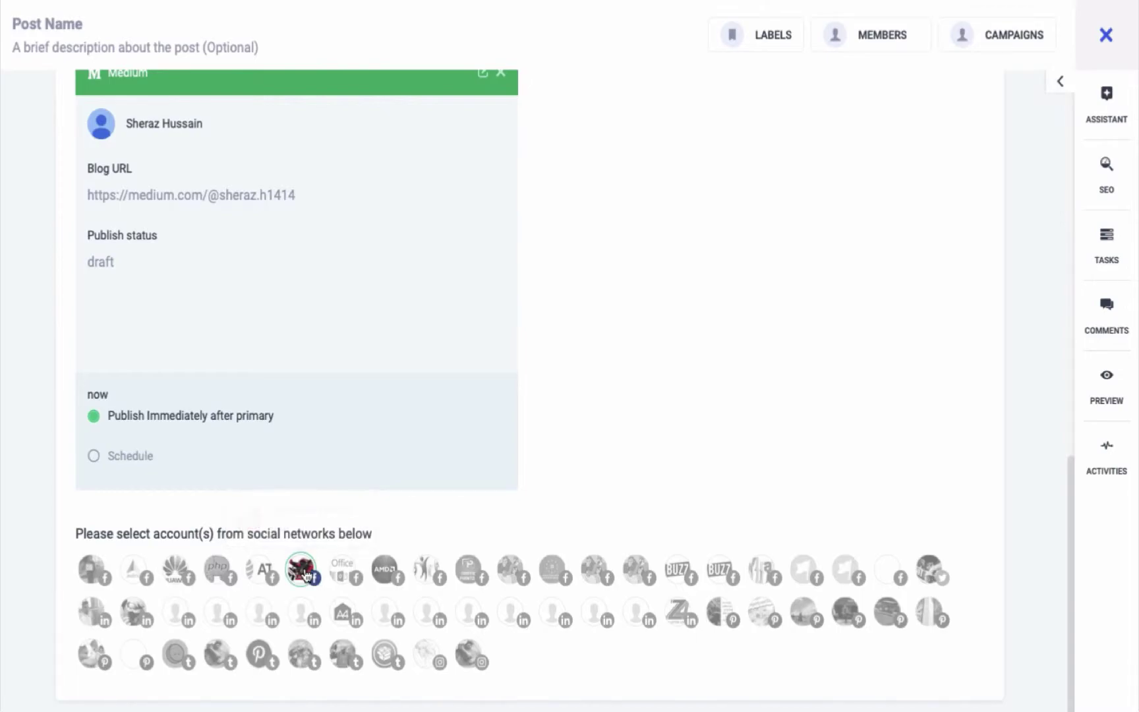
left_click(343, 617)
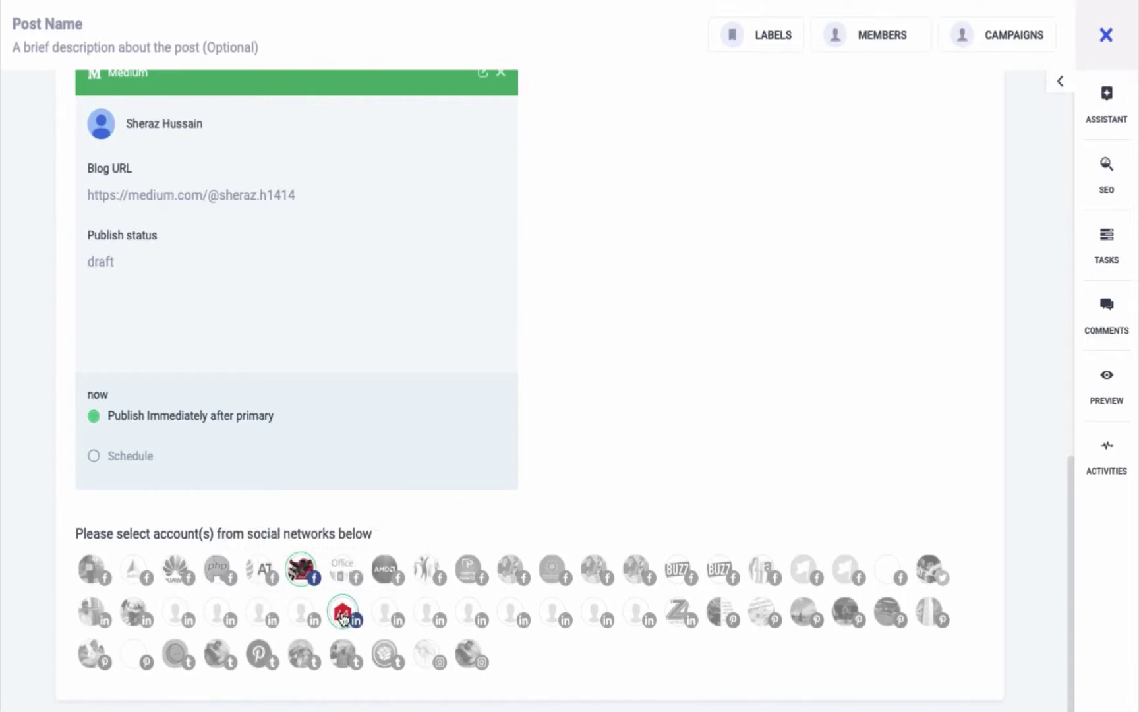
left_click(476, 619)
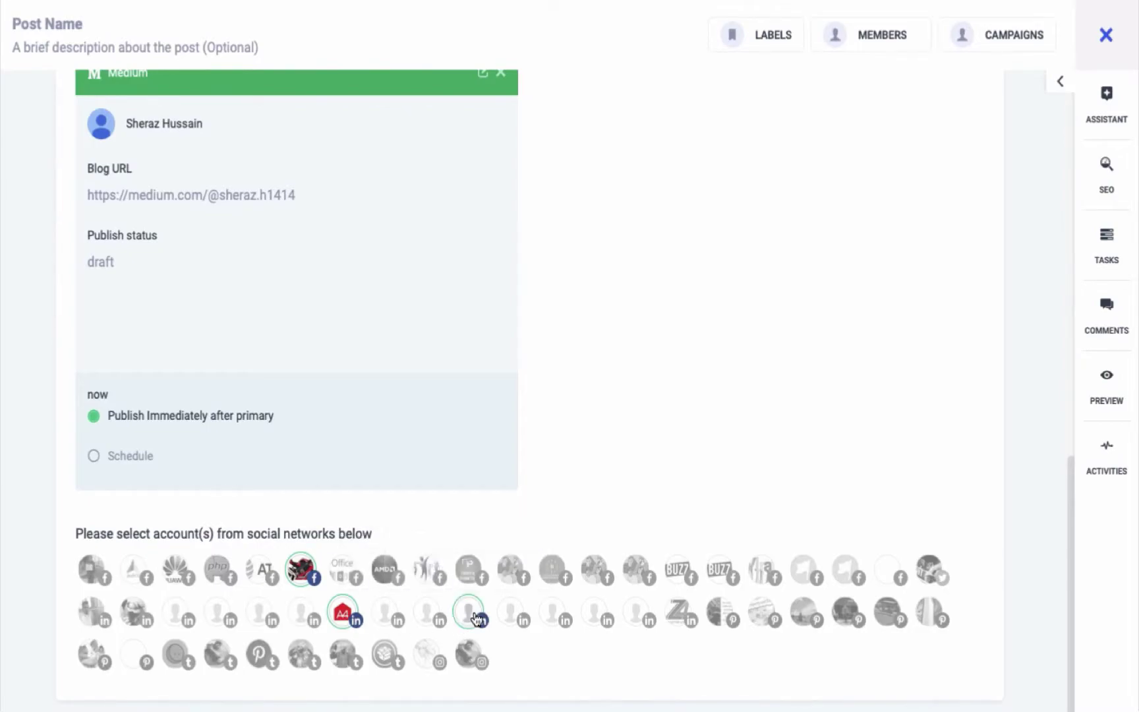
left_click(516, 574)
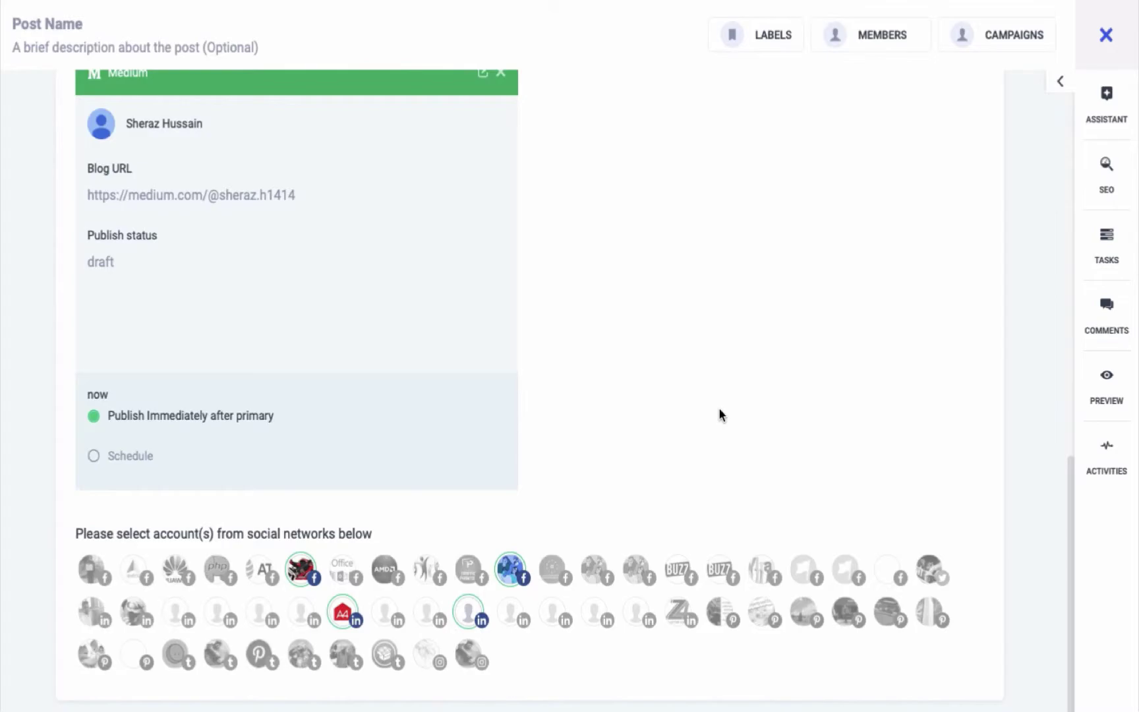
scroll(718, 408, "up", 10)
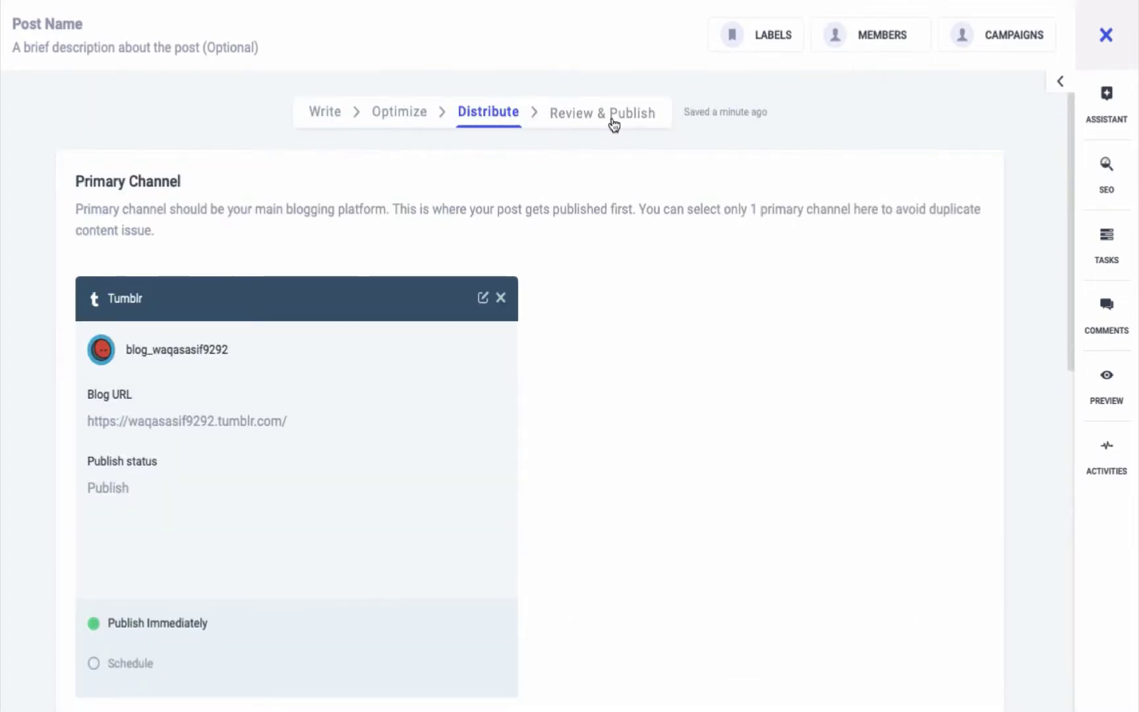
- Review and publish the Call to Actions post now, dismissing the saved notification
left_click(613, 124)
left_click(132, 542)
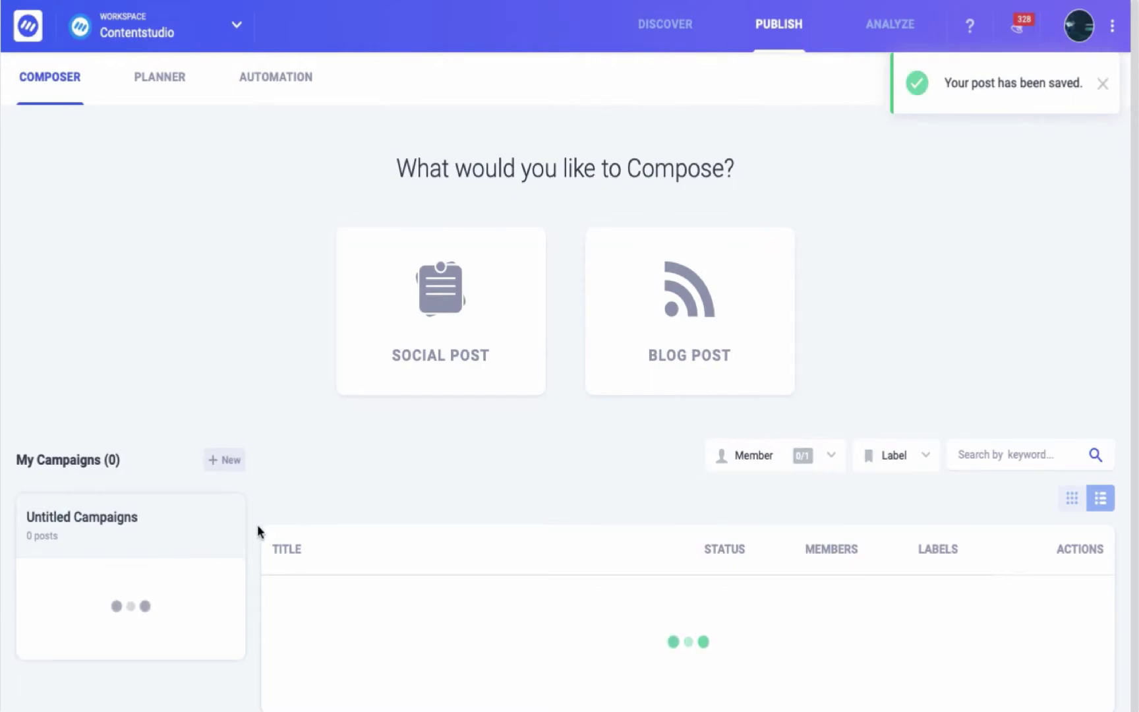
left_click(1103, 84)
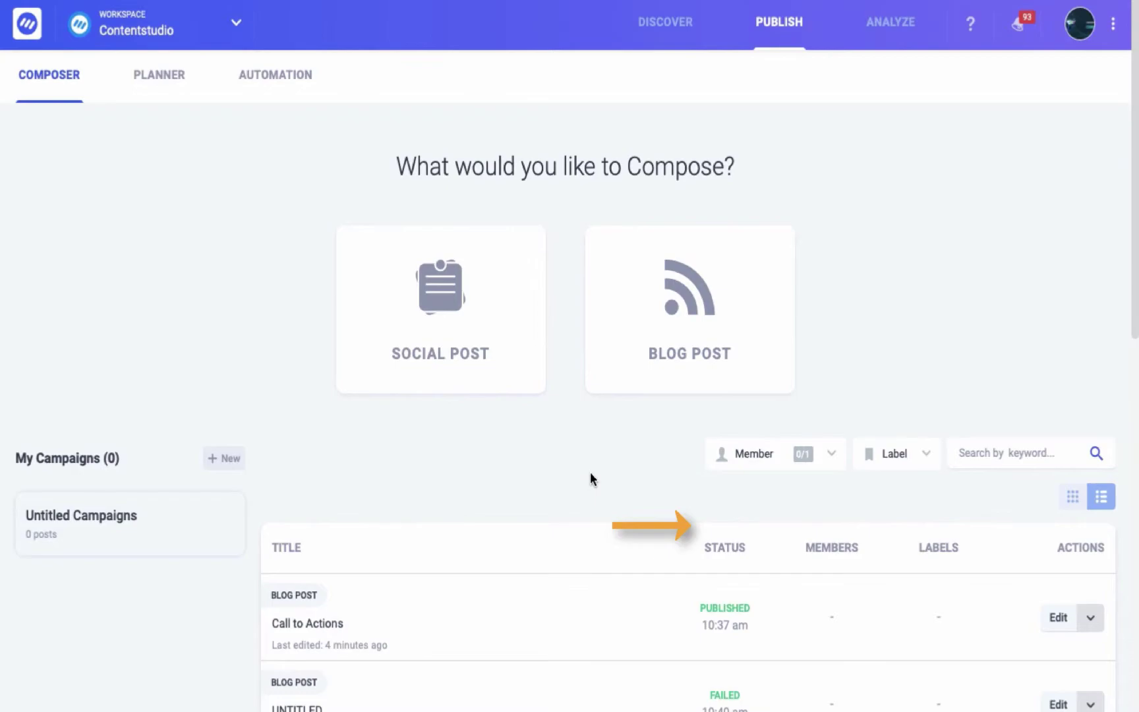
- Check the Member and Label filters and the Call to Actions post's extra actions menu
left_click(810, 465)
left_click(809, 464)
left_click(912, 459)
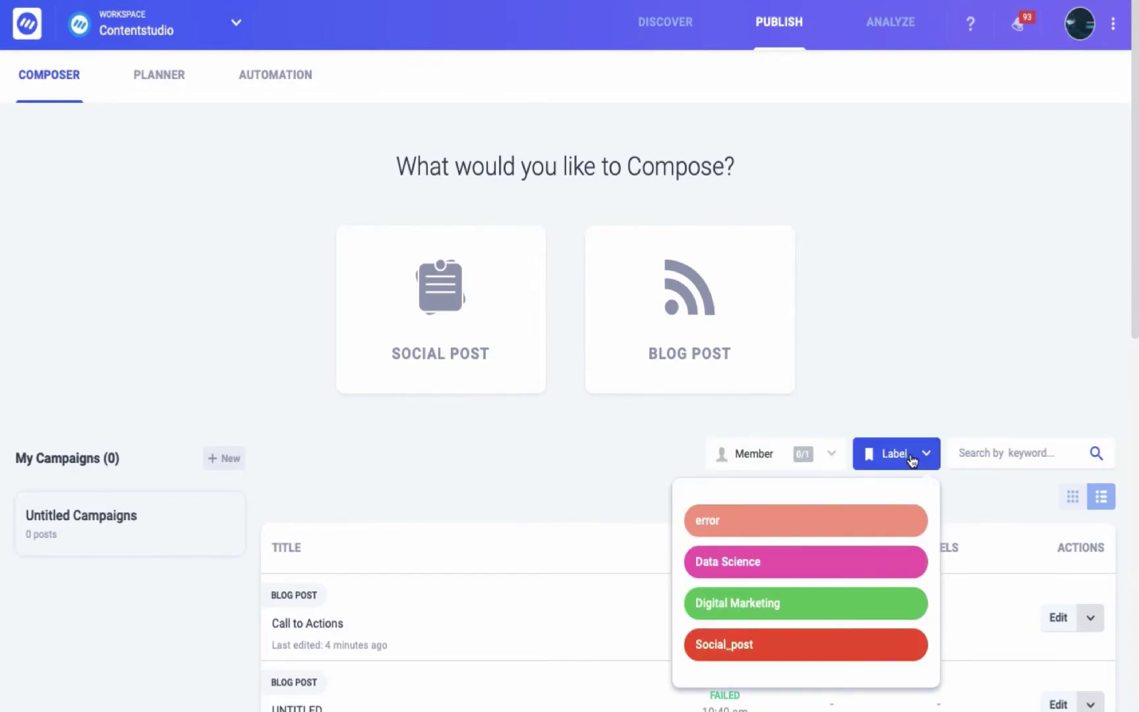
left_click(1093, 627)
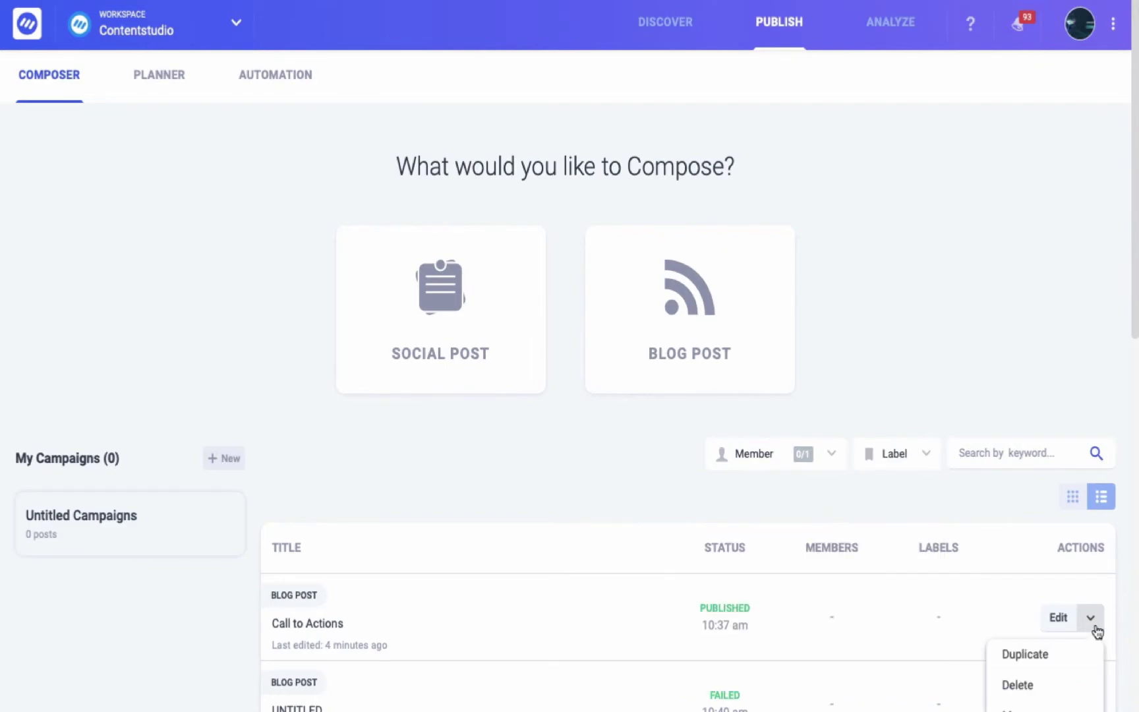
left_click(1095, 628)
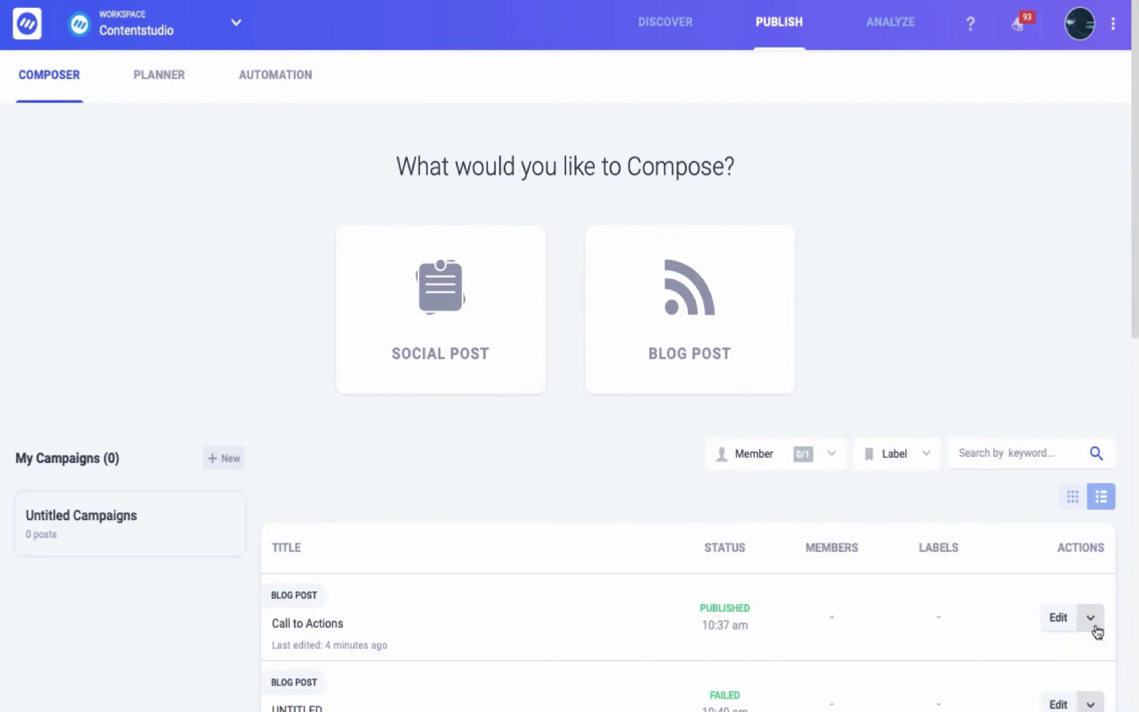
- Search the post list for 'call to actions'
left_click(1034, 452)
type("call to actions")
left_click(1097, 453)
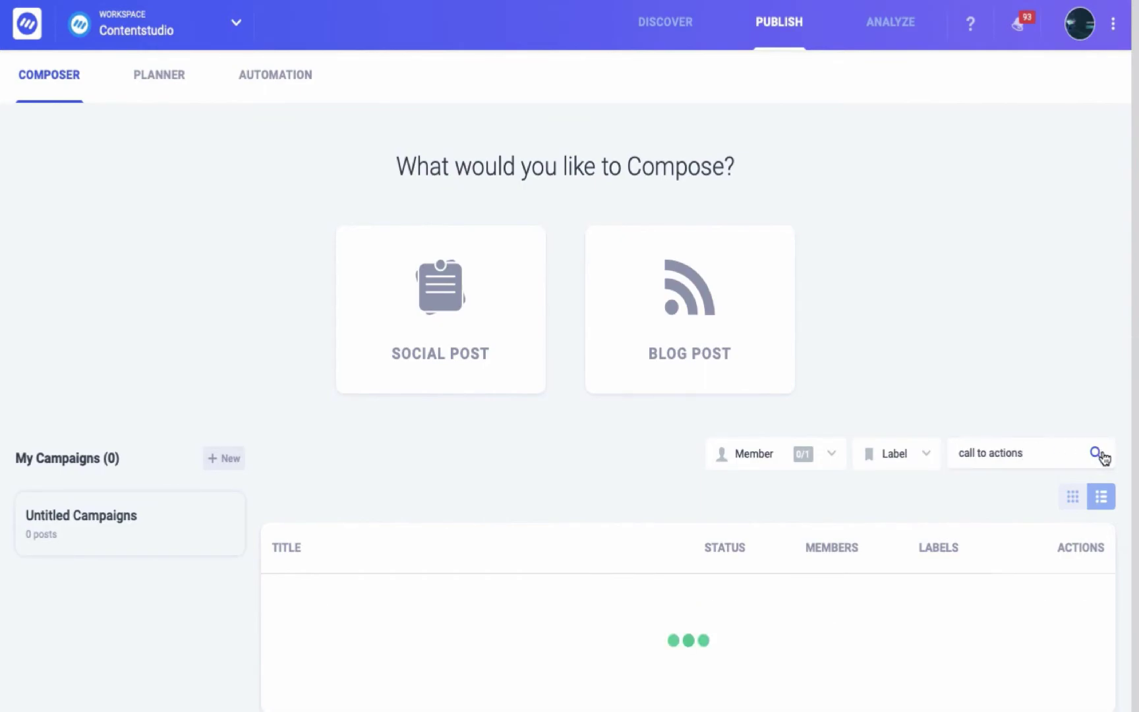